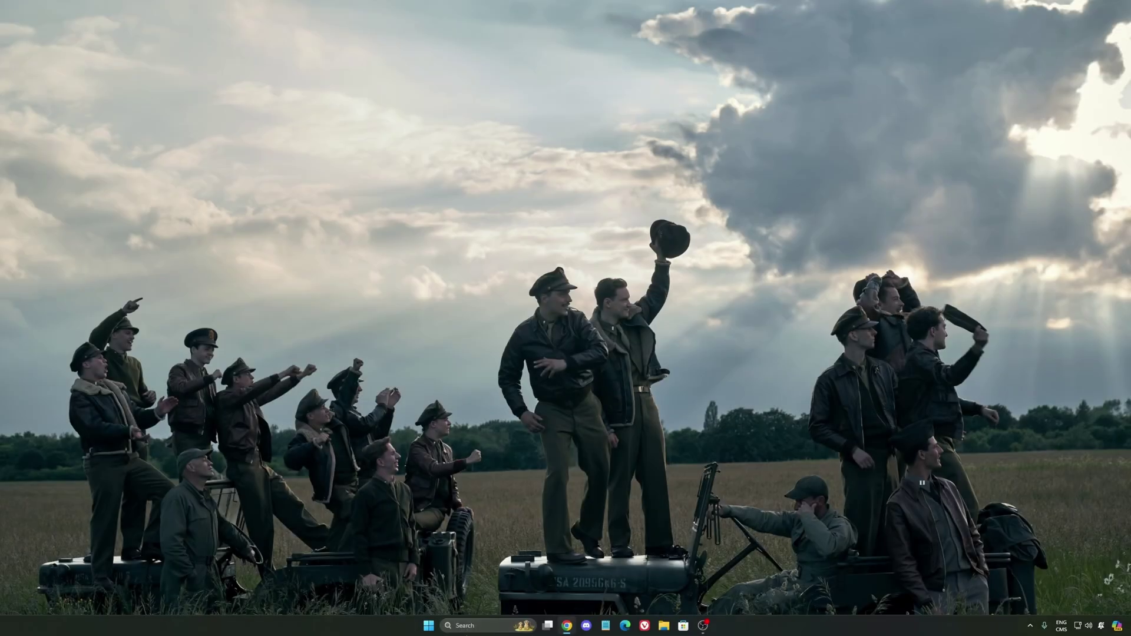
# Step: Launch Settings via a 'seti' search and go to the Gaming > Game Bar page
pyautogui.click(471, 626)
pyautogui.write('seti')
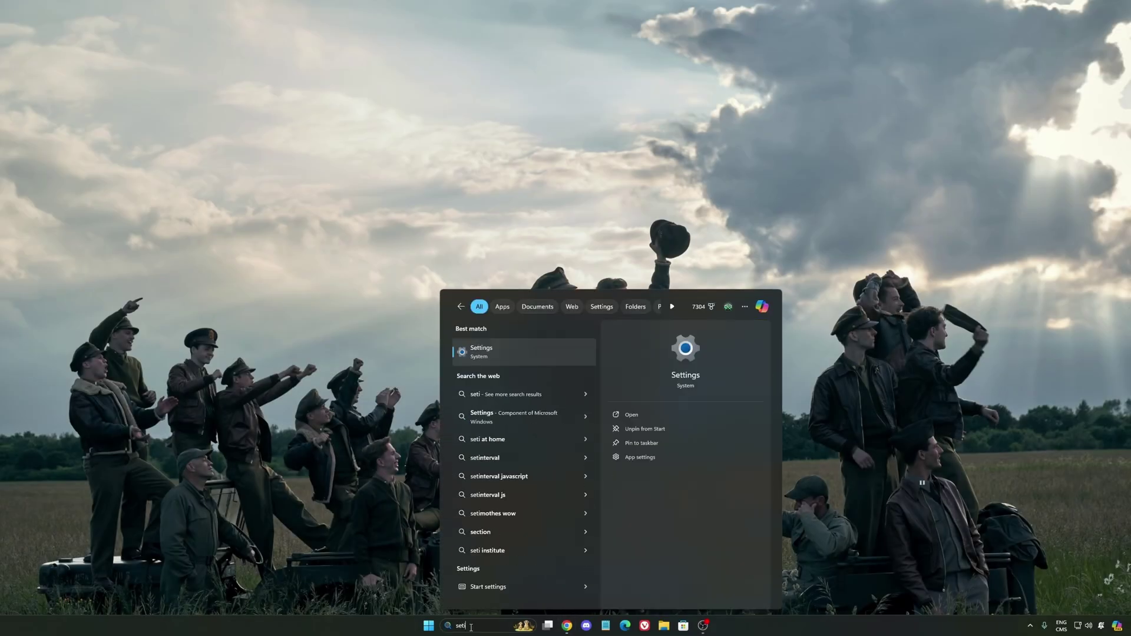
pyautogui.press('Return')
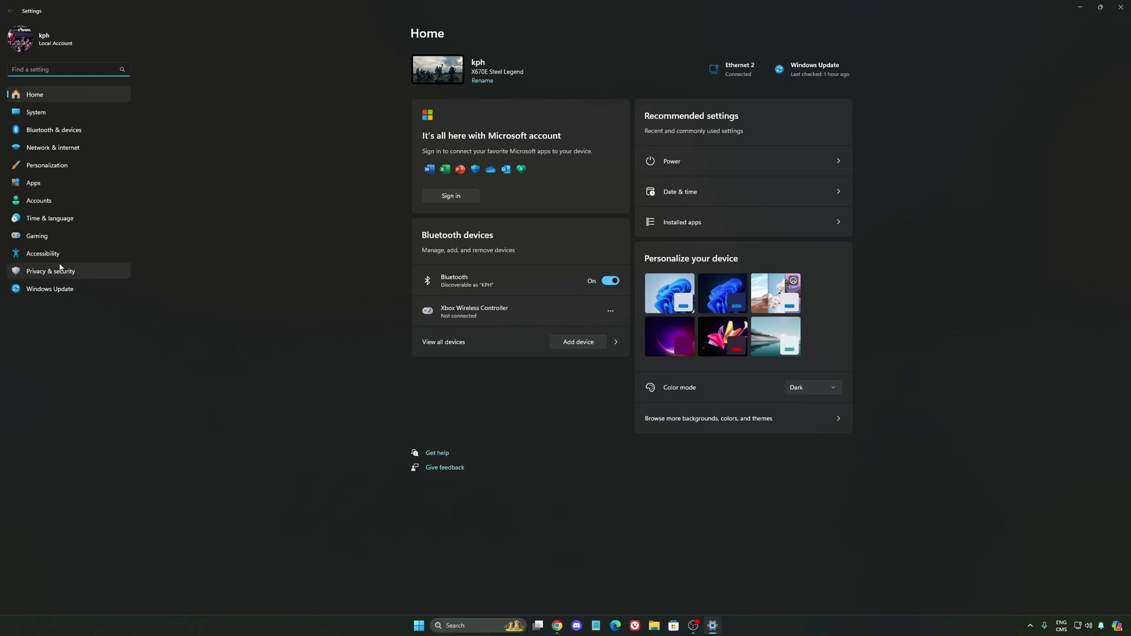
pyautogui.click(42, 238)
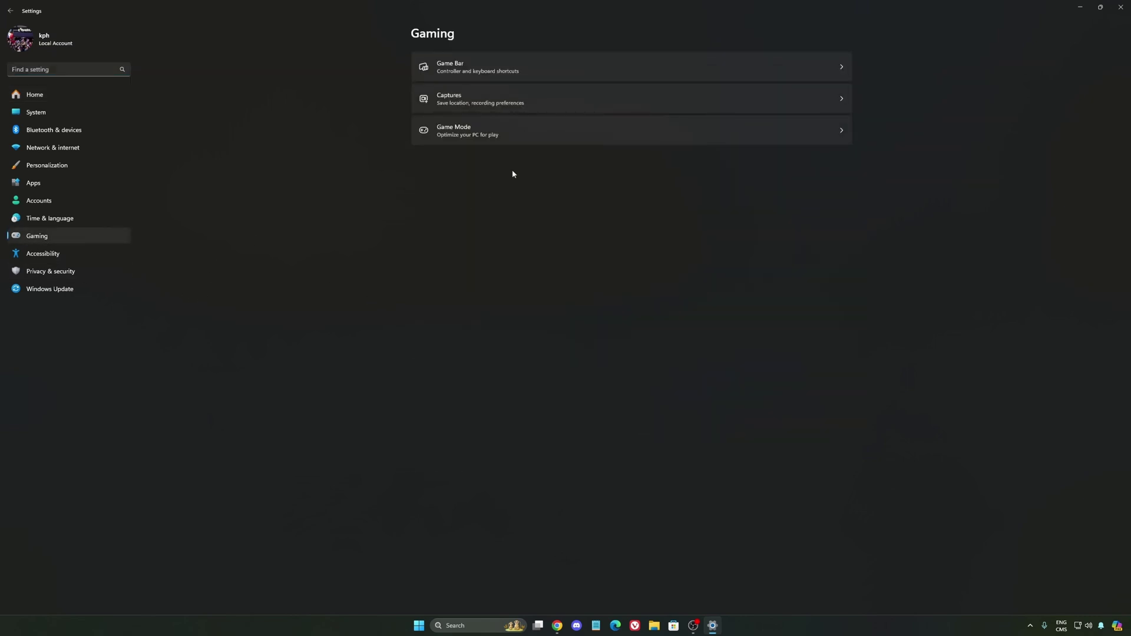
pyautogui.click(462, 64)
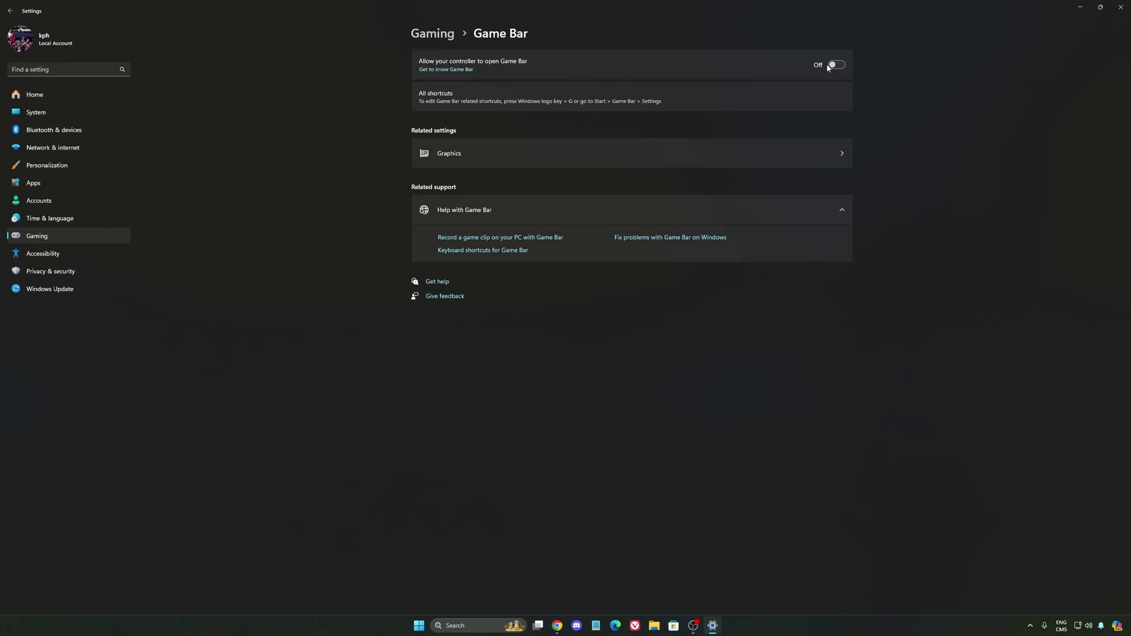
# Step: Check hardware-accelerated GPU scheduling in default graphics settings, then return to the Gaming section
pyautogui.click(529, 157)
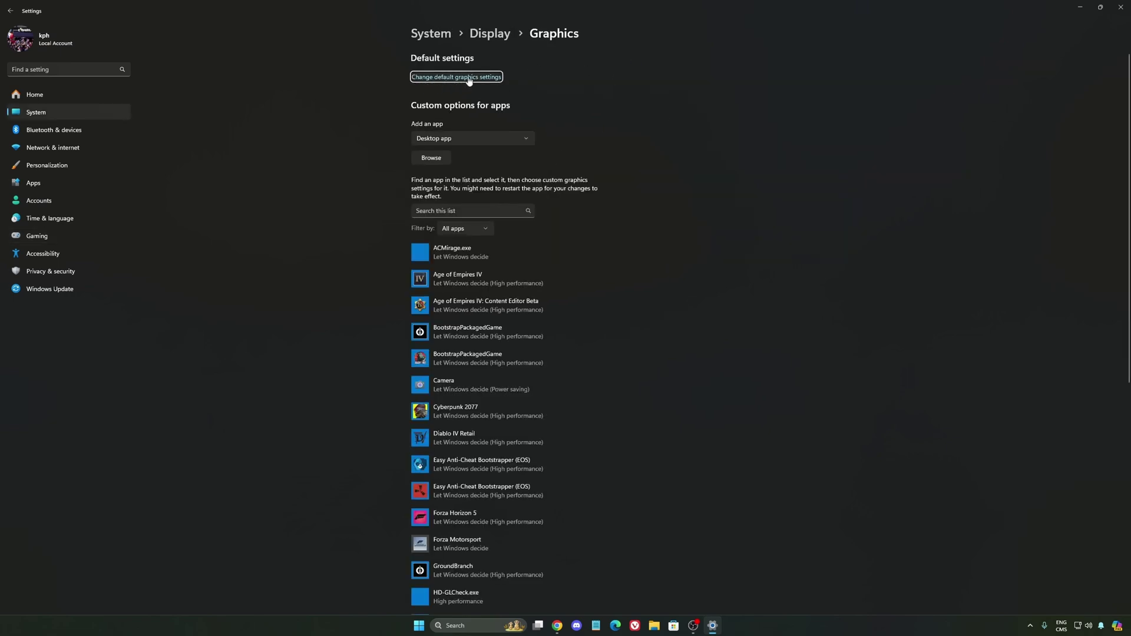
pyautogui.click(431, 82)
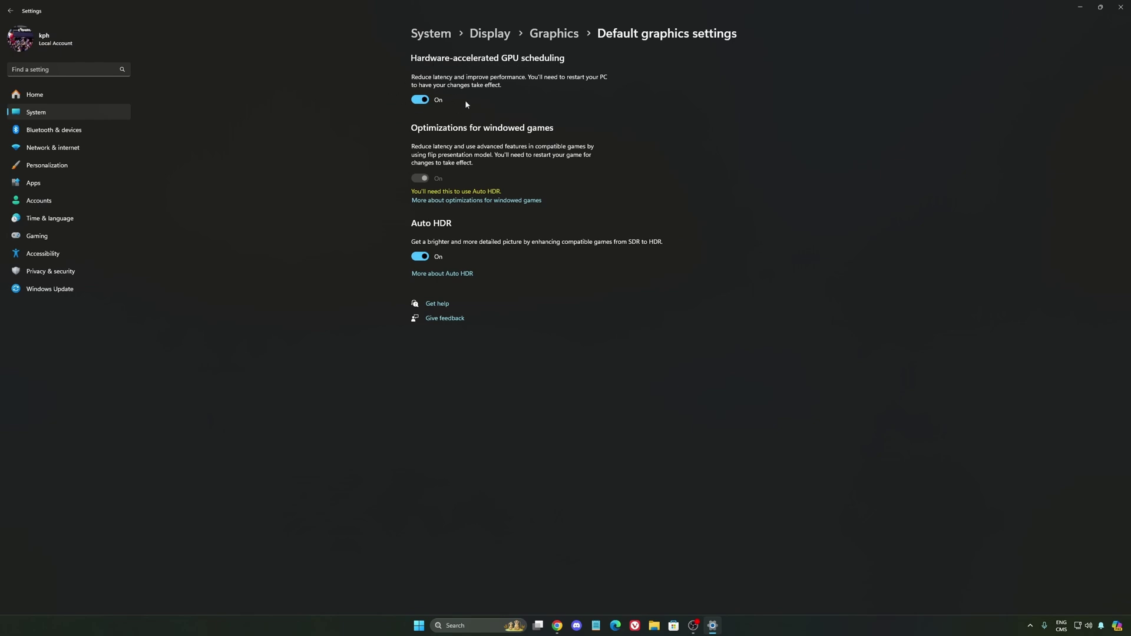
pyautogui.click(58, 236)
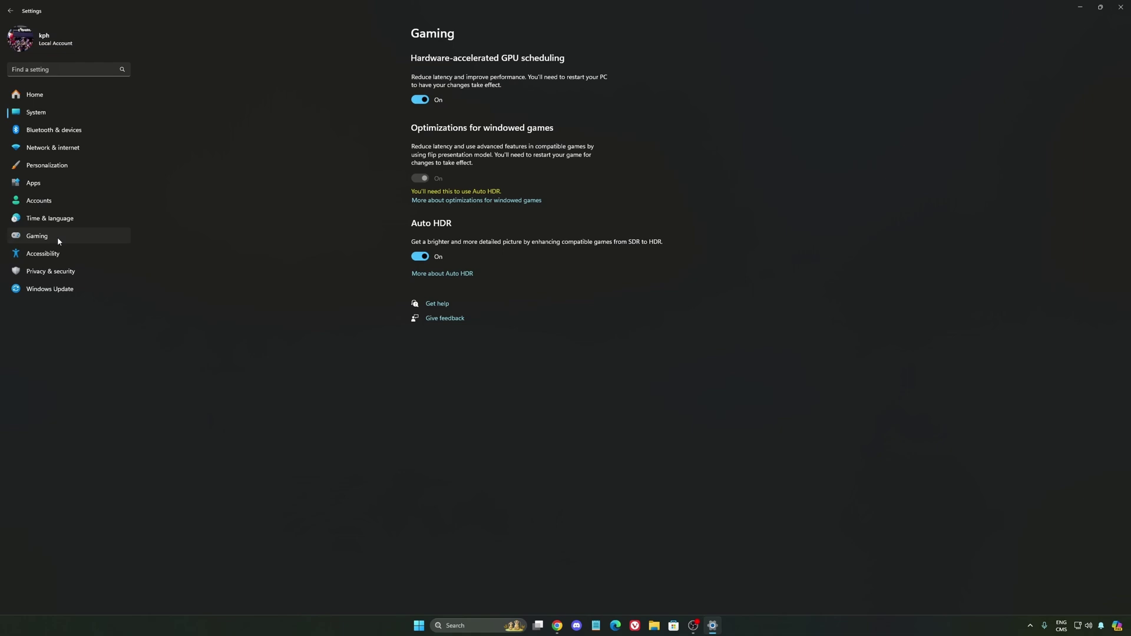
# Step: Look over the Captures recording preferences, then view the Game Mode page with Game Mode On
pyautogui.click(564, 104)
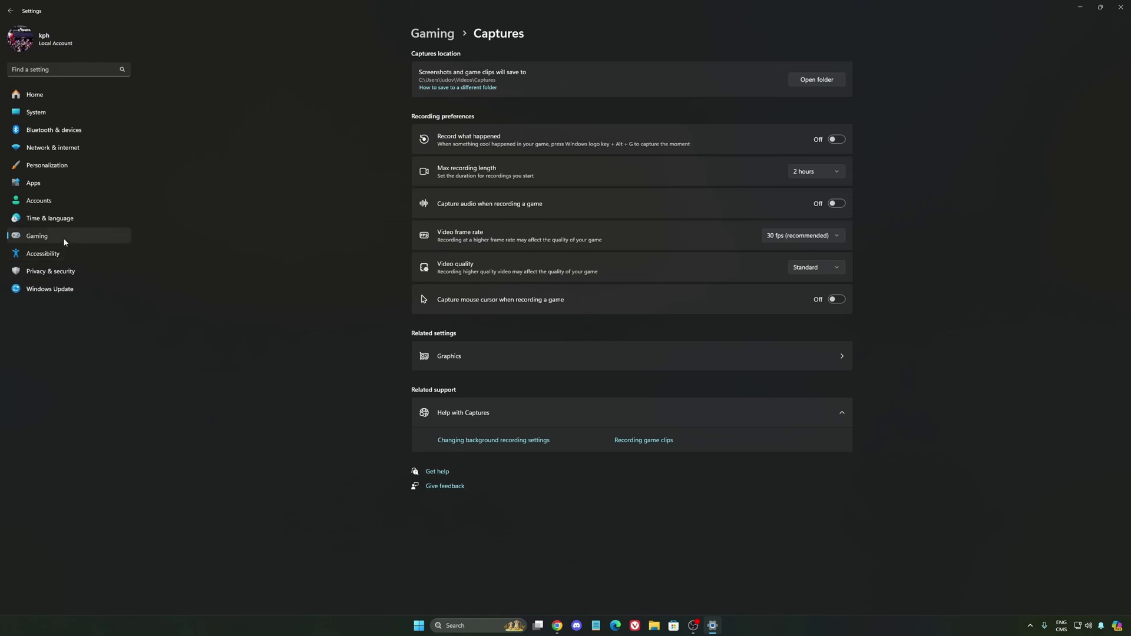
pyautogui.click(101, 237)
pyautogui.click(522, 140)
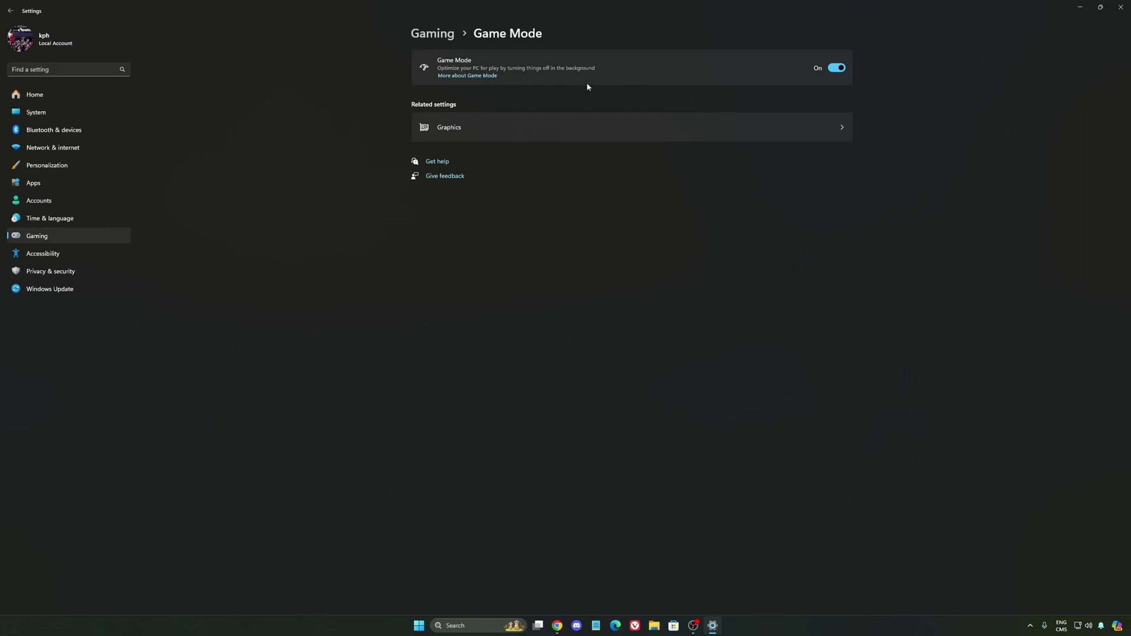
# Step: Review the Power mode choices under System > Power, leaving it on Balanced
pyautogui.click(37, 112)
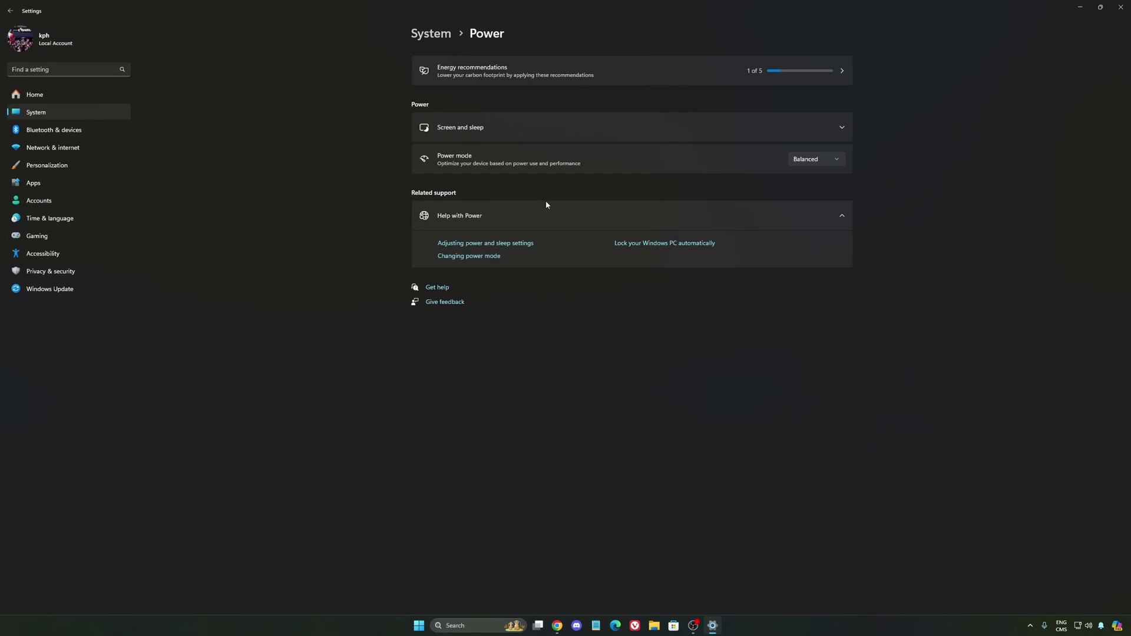
pyautogui.click(832, 165)
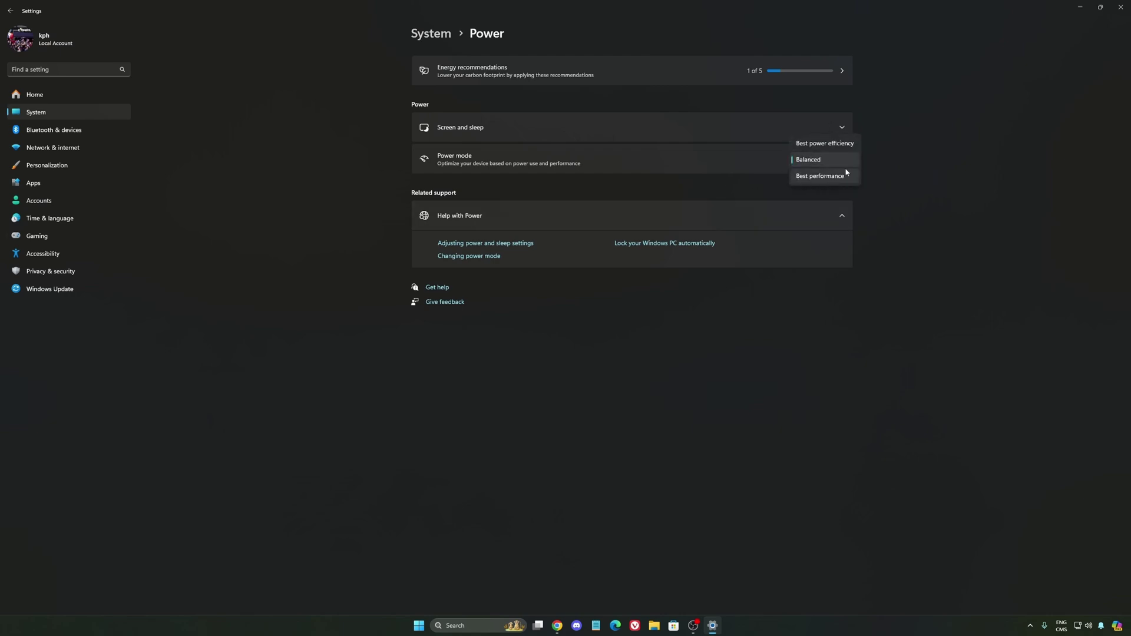
pyautogui.click(818, 159)
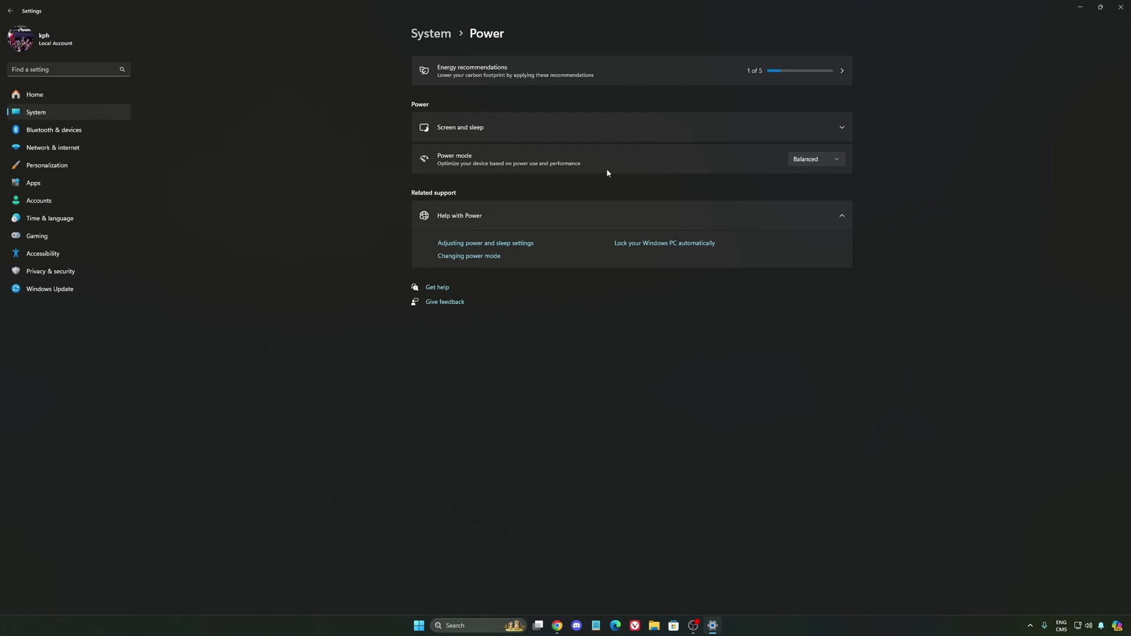
pyautogui.click(796, 160)
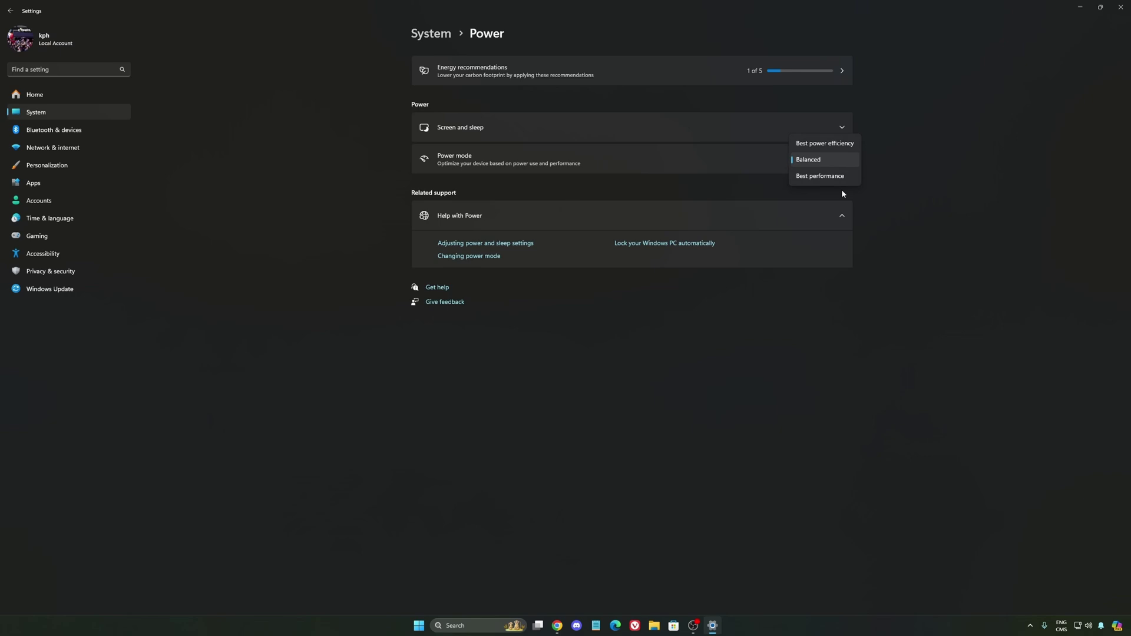
pyautogui.click(918, 176)
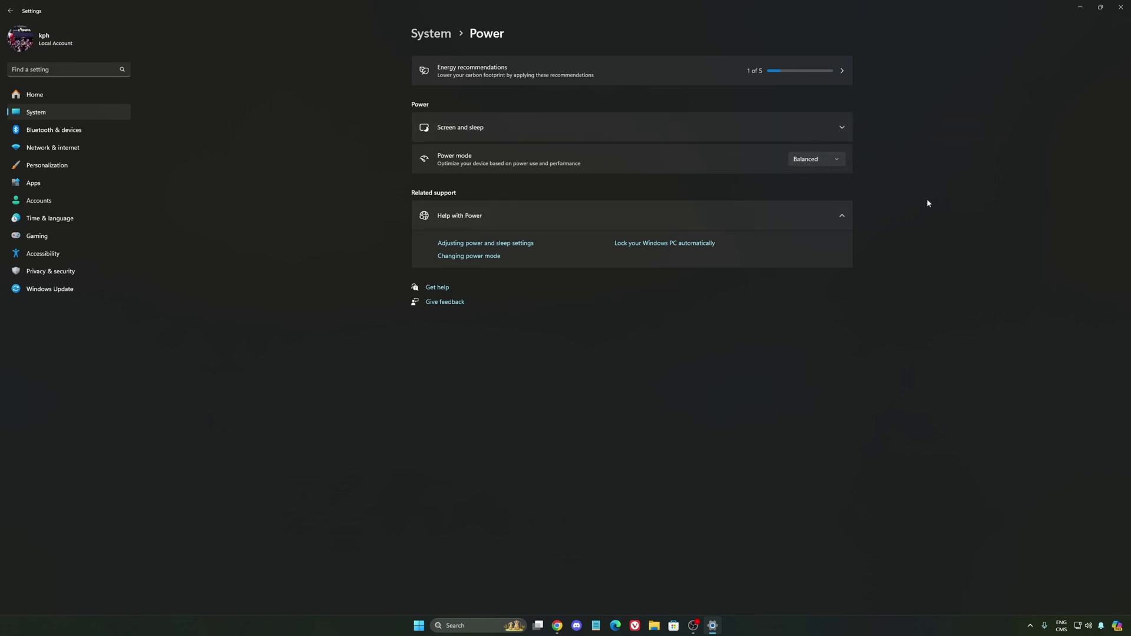
# Step: Go from Settings Home to Windows Update, which reports the PC is up to date
pyautogui.click(62, 99)
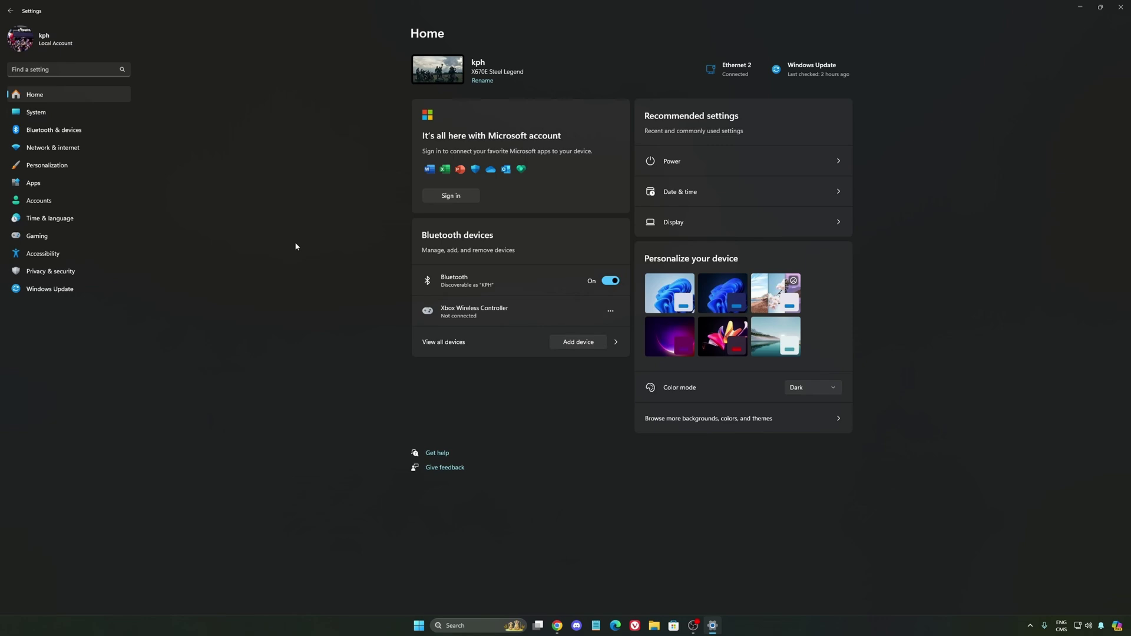
pyautogui.click(62, 291)
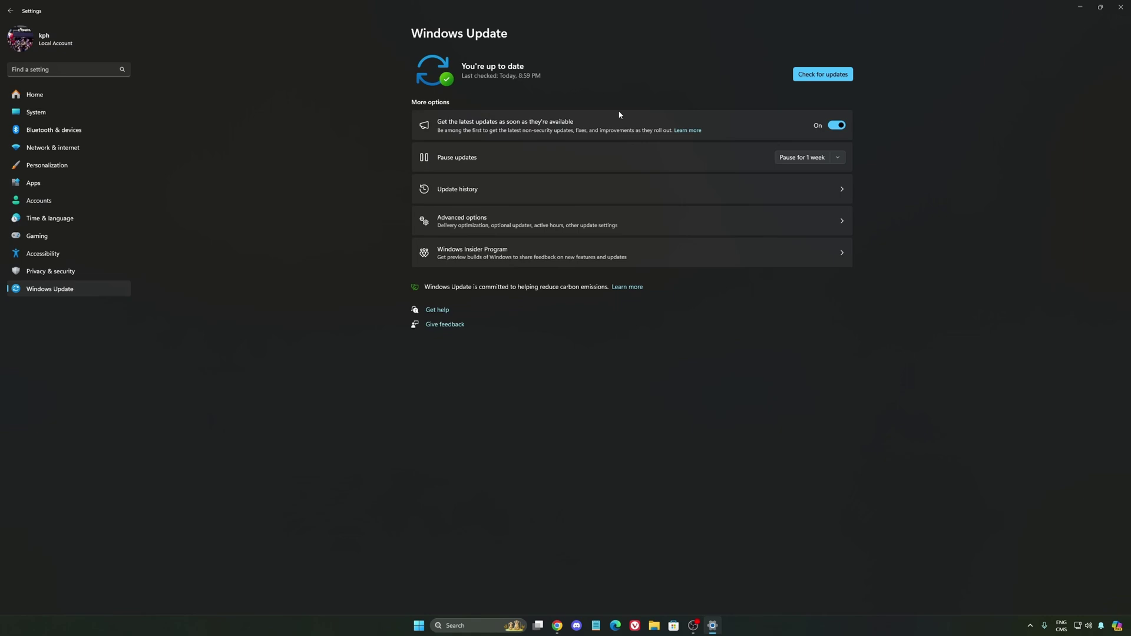
# Step: Close Settings, launch NVIDIA App from the tray, switch NVIDIA overlay off, and close it
pyautogui.click(1121, 7)
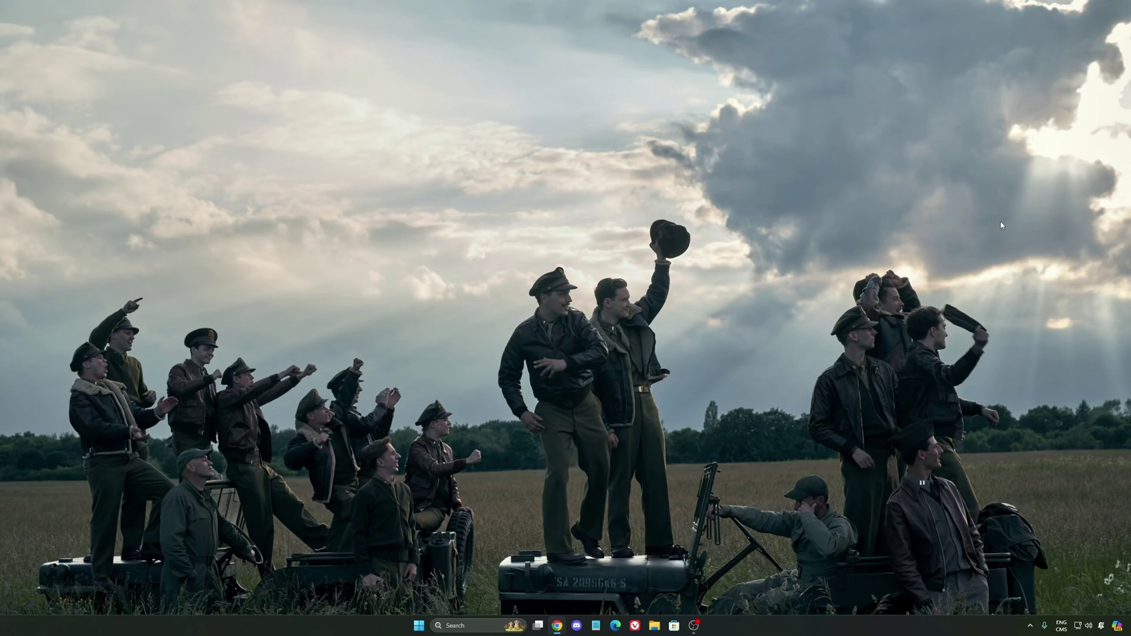
pyautogui.click(1030, 626)
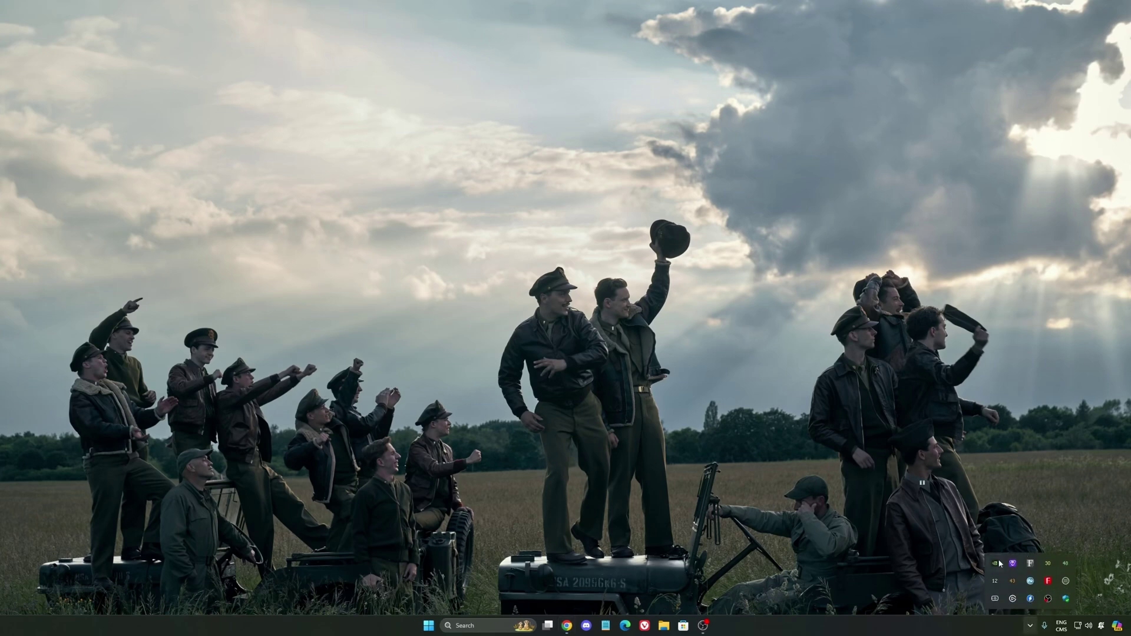
pyautogui.click(1030, 571)
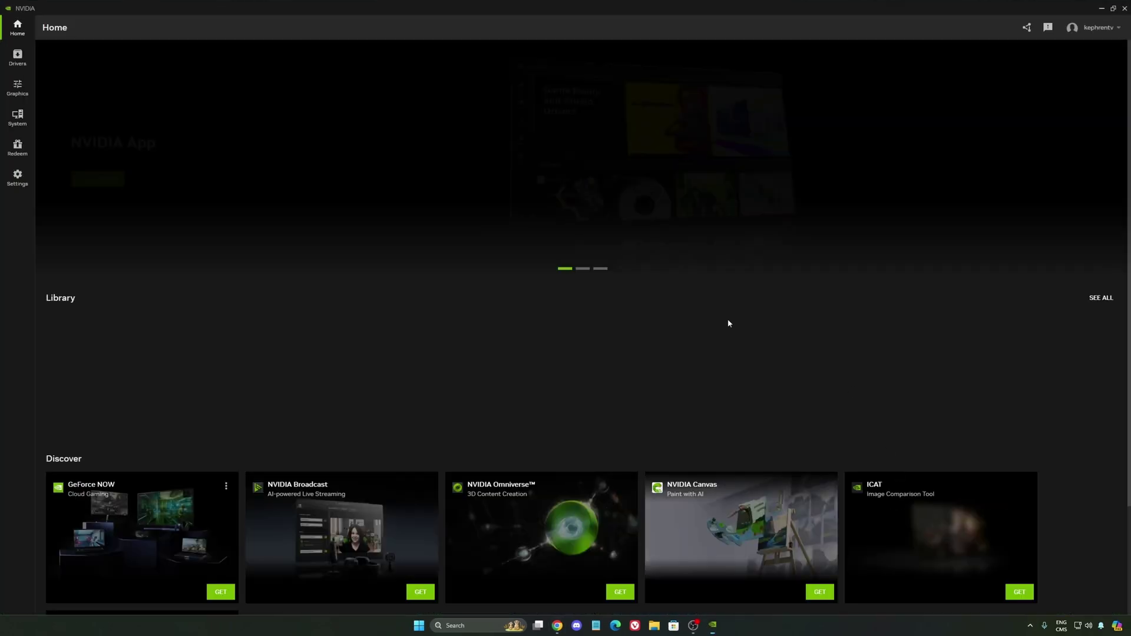
pyautogui.click(18, 87)
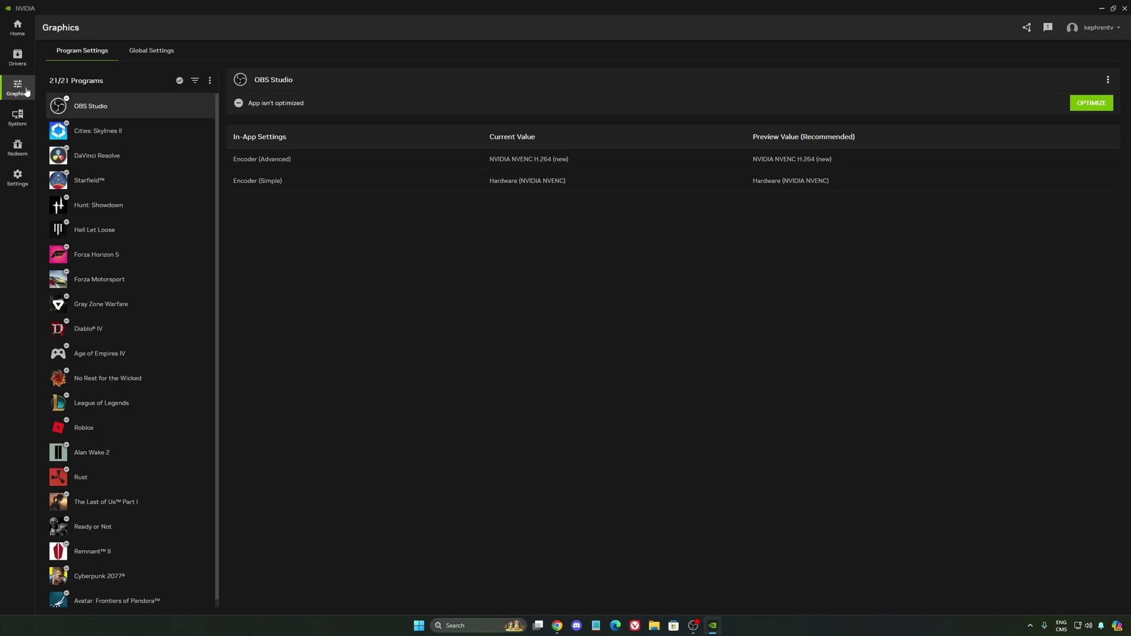
pyautogui.click(18, 176)
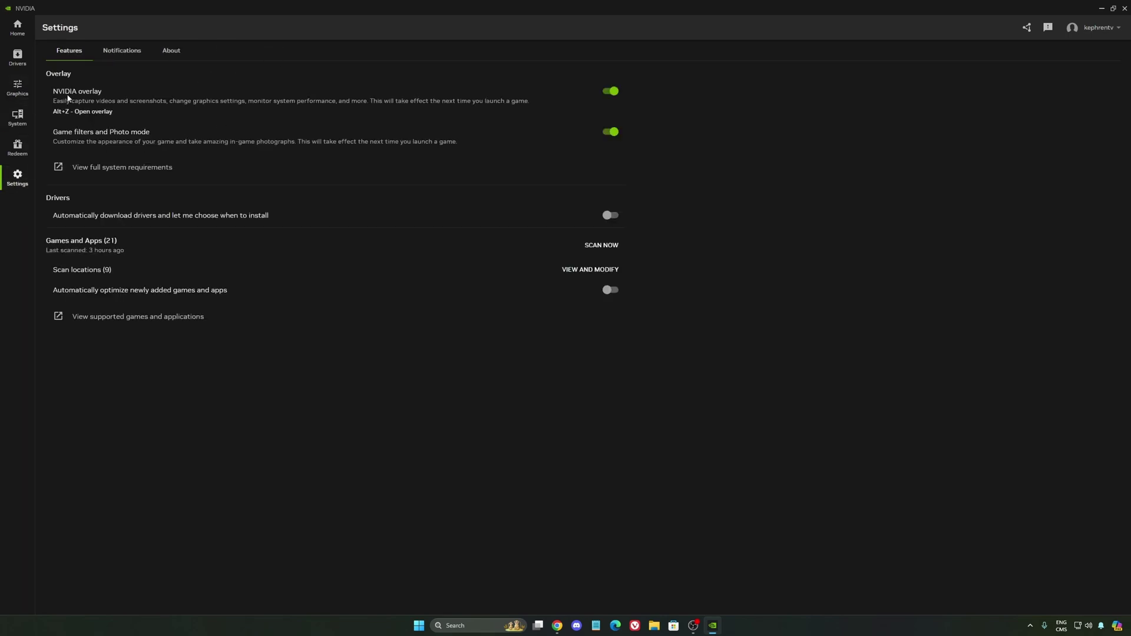
pyautogui.click(611, 92)
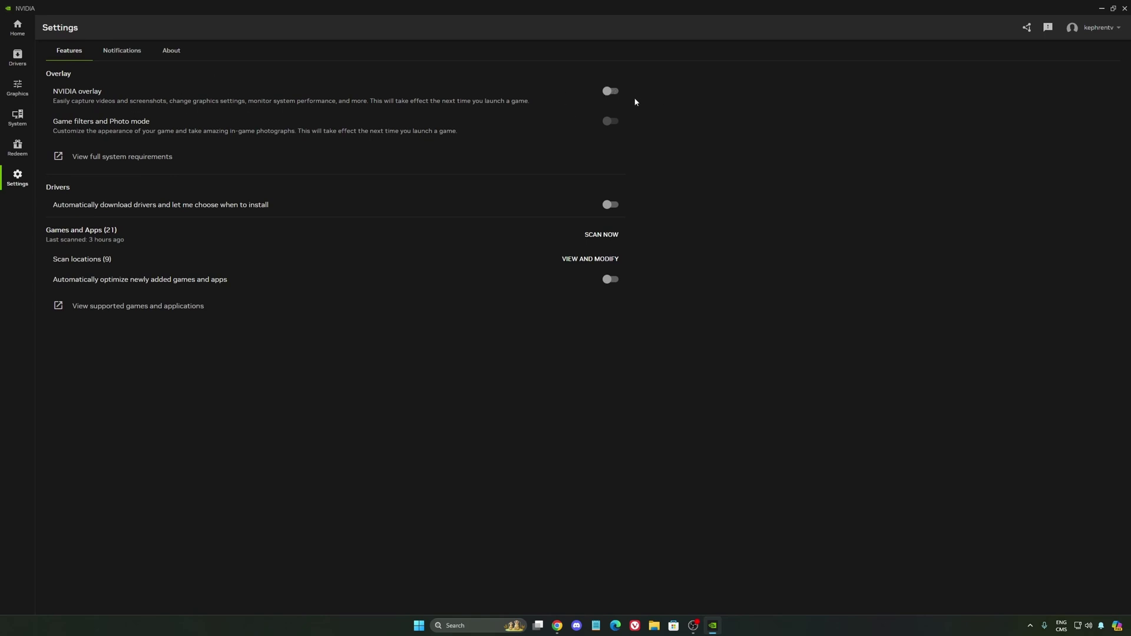
pyautogui.click(1124, 9)
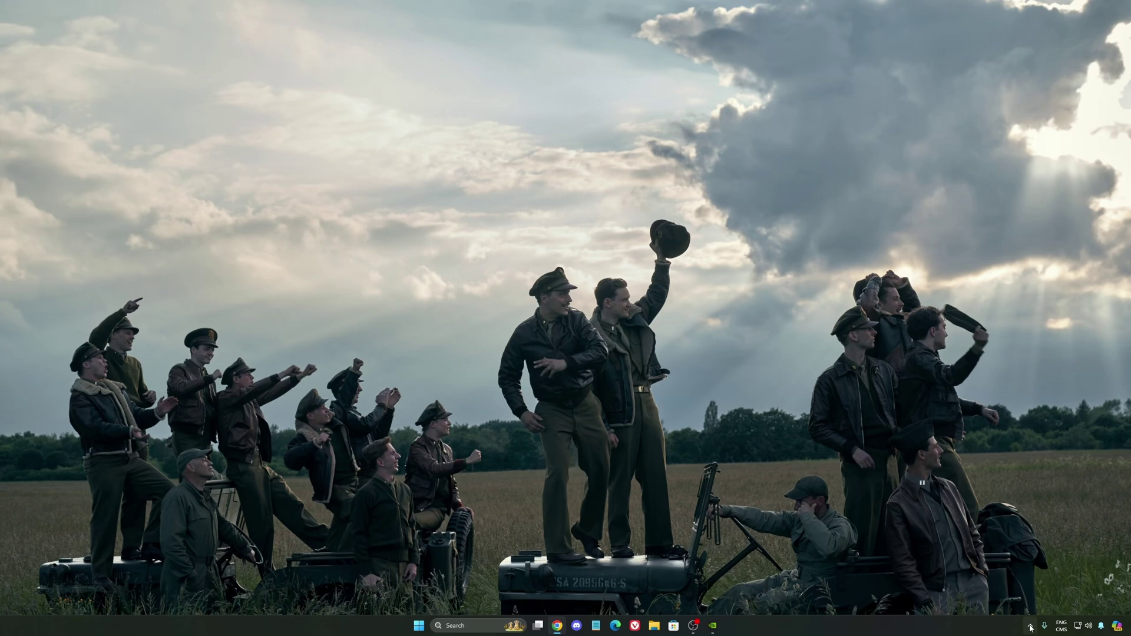
# Step: Launch NVIDIA Control Panel from the tray and show the Manage 3D Settings global settings
pyautogui.click(1030, 628)
pyautogui.rightClick(996, 563)
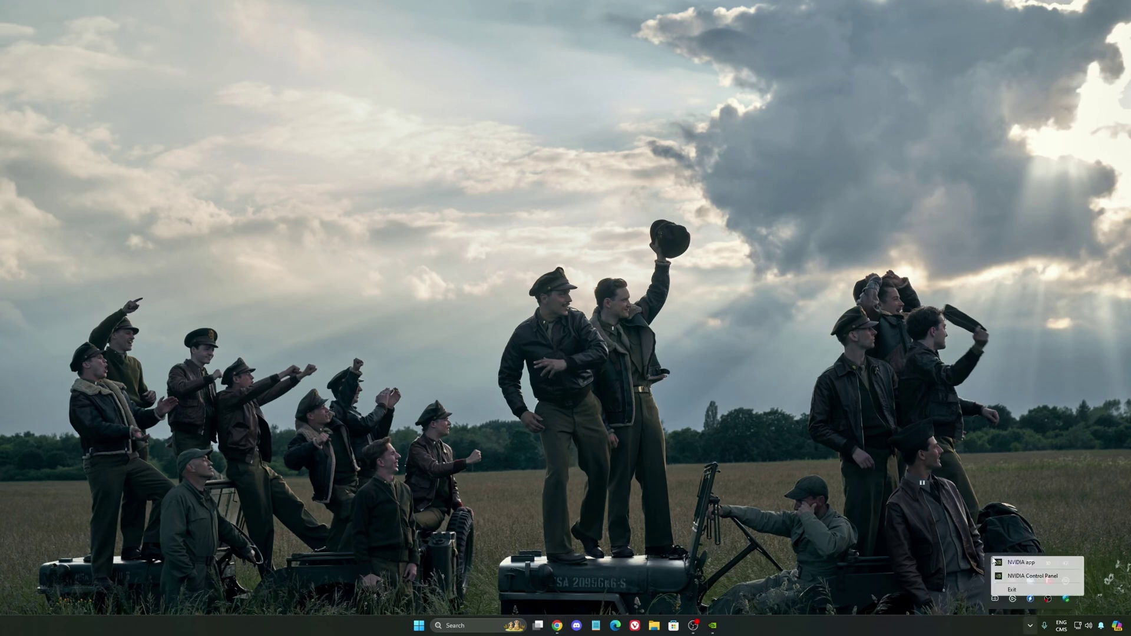
pyautogui.click(1033, 577)
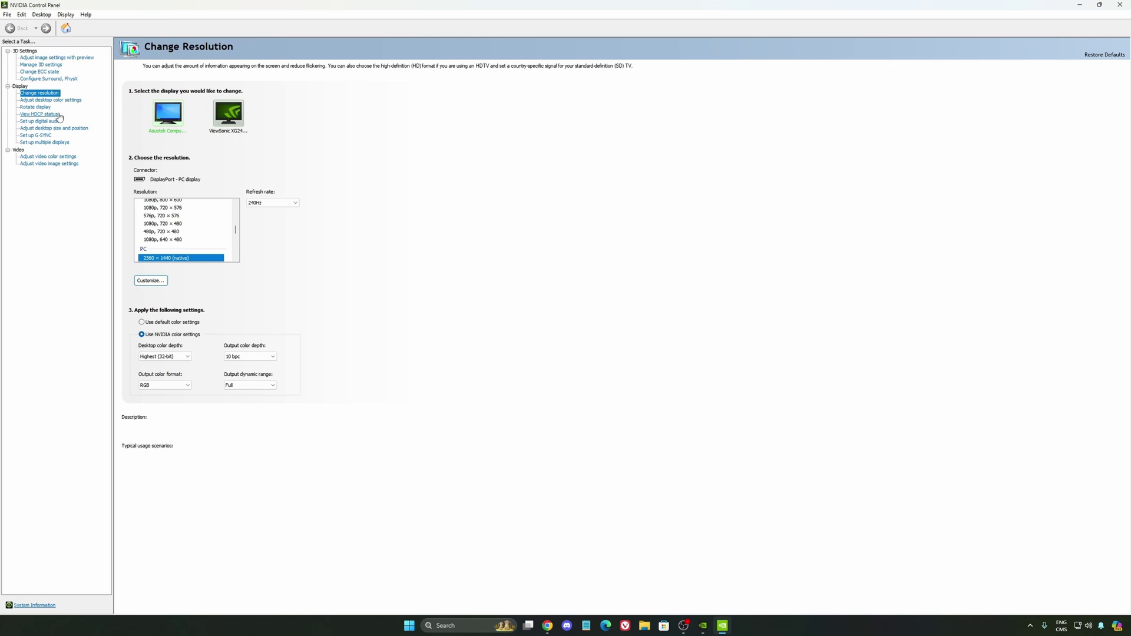
pyautogui.click(53, 65)
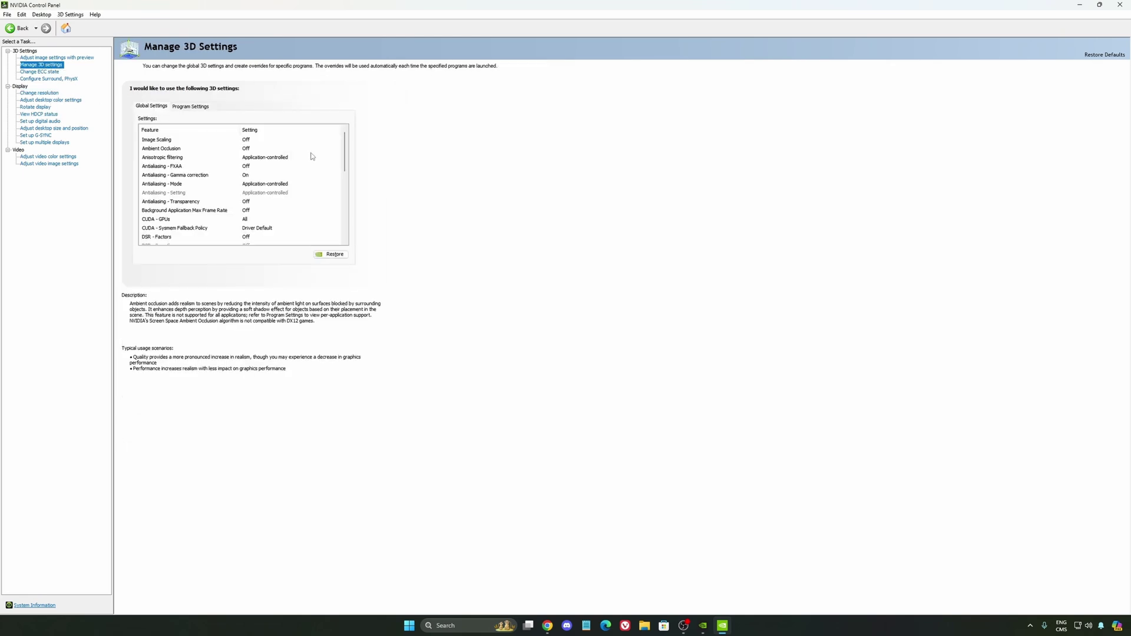
pyautogui.moveTo(341, 150); pyautogui.dragTo(341, 172)
pyautogui.moveTo(178, 203)
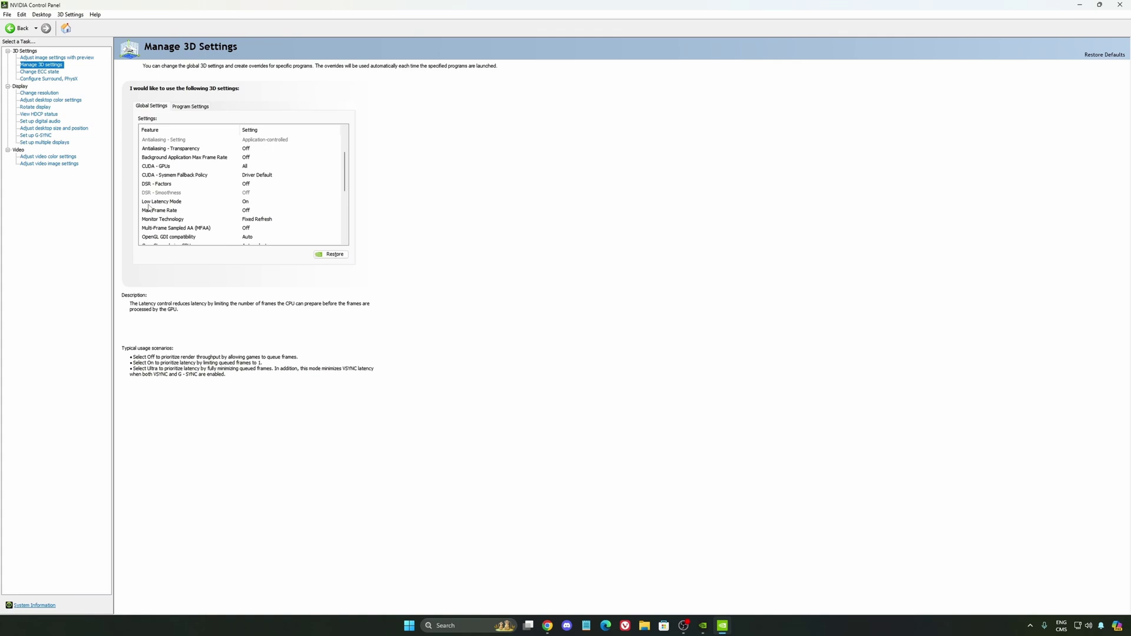
pyautogui.scroll(-3, 340, 187)
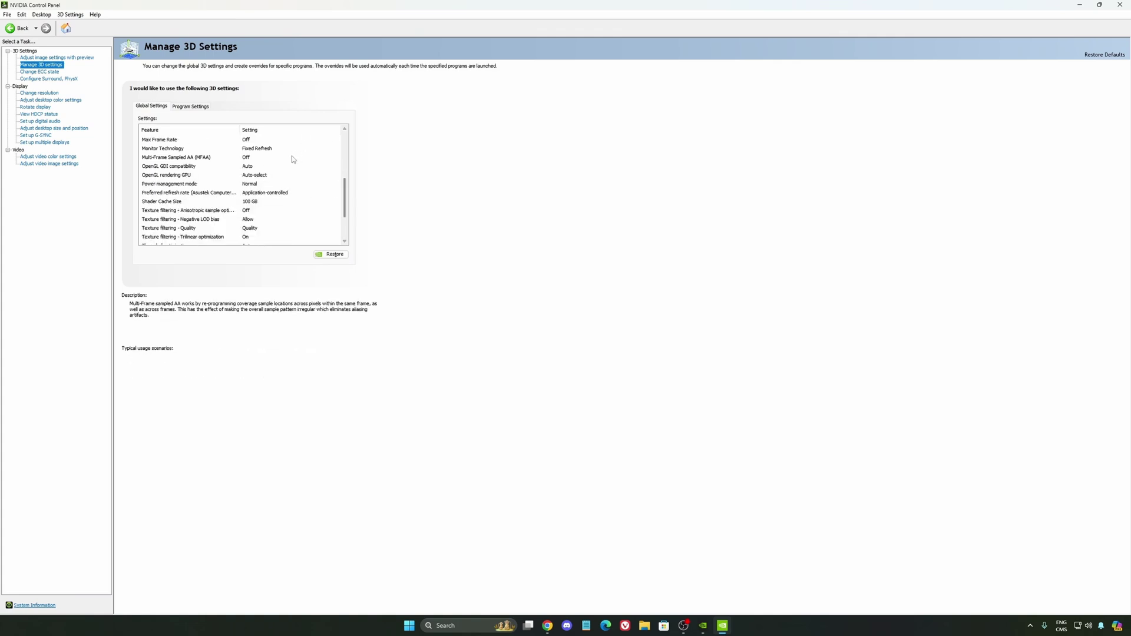
# Step: Keep Power management mode at Normal and Shader Cache Size at 100 GB
pyautogui.click(255, 186)
pyautogui.click(253, 188)
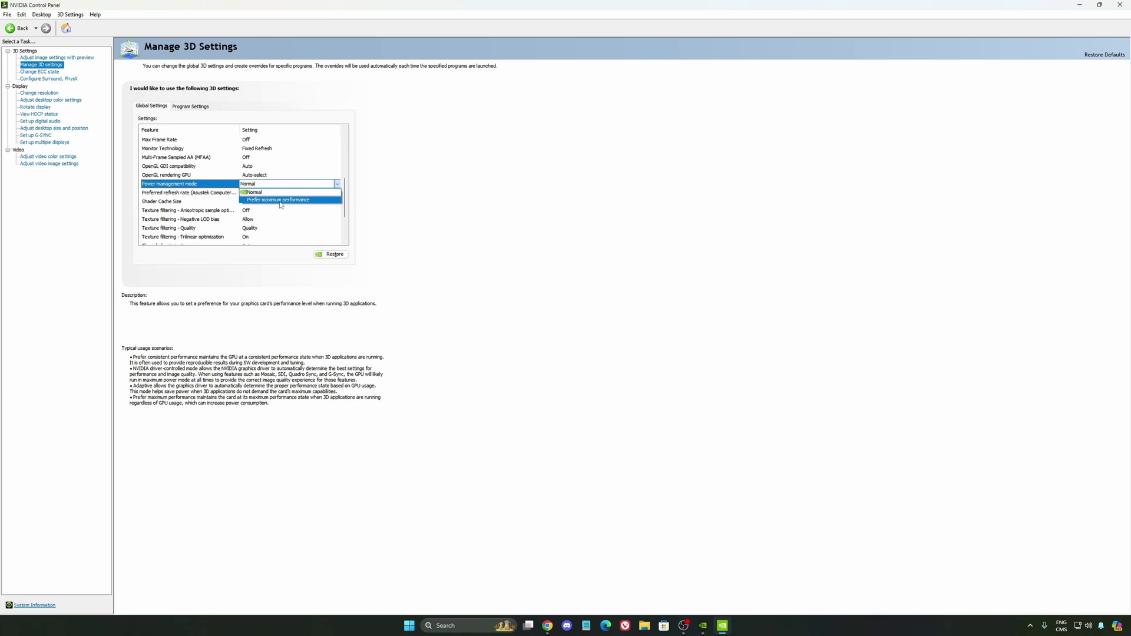
pyautogui.click(432, 203)
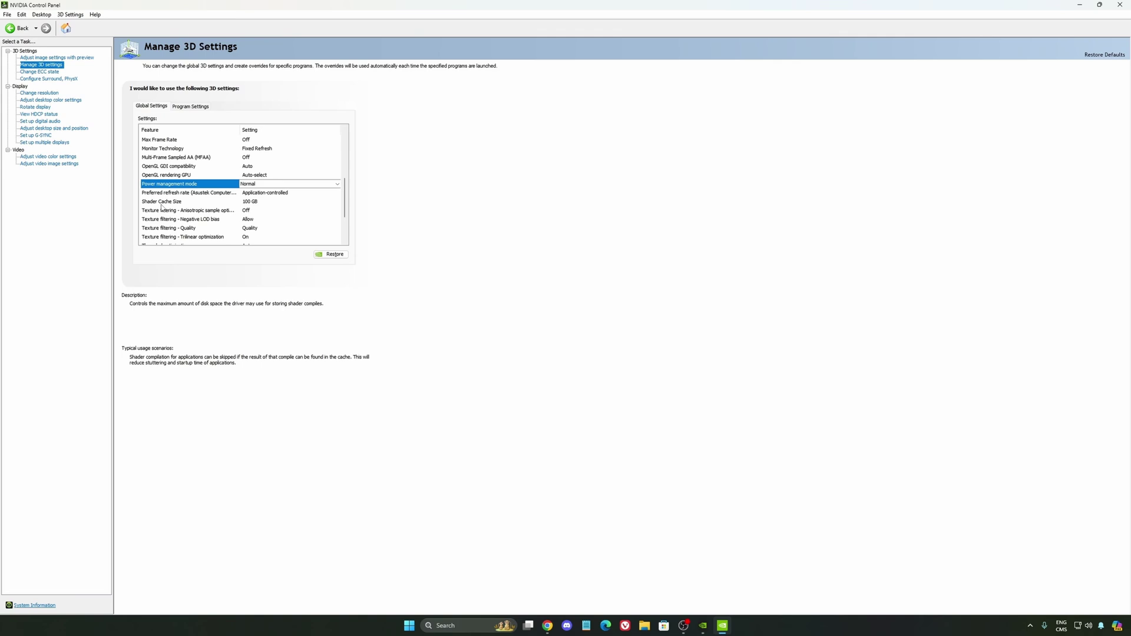
pyautogui.click(271, 203)
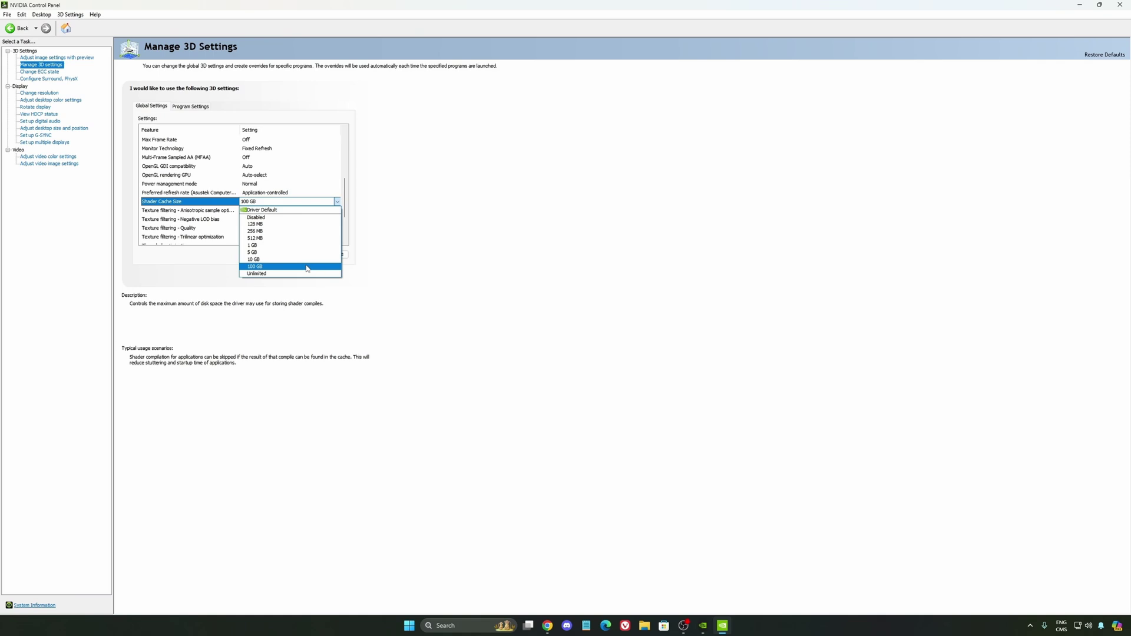
pyautogui.click(400, 273)
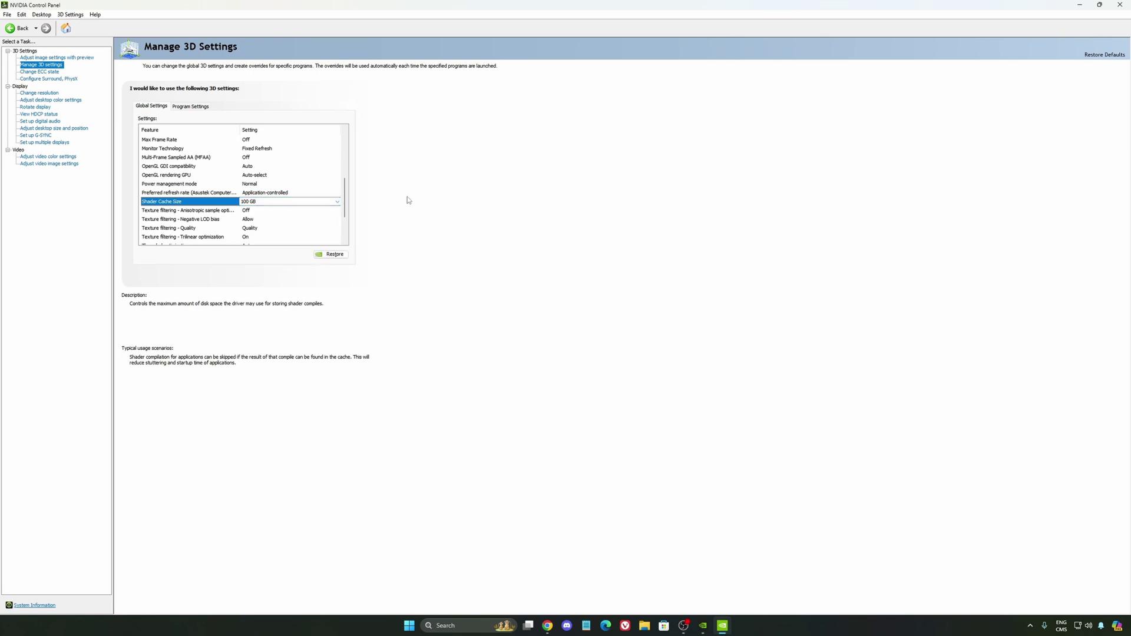
# Step: Confirm the refresh rate stays at 240Hz under Change resolution, then go to Set up G-SYNC
pyautogui.click(39, 93)
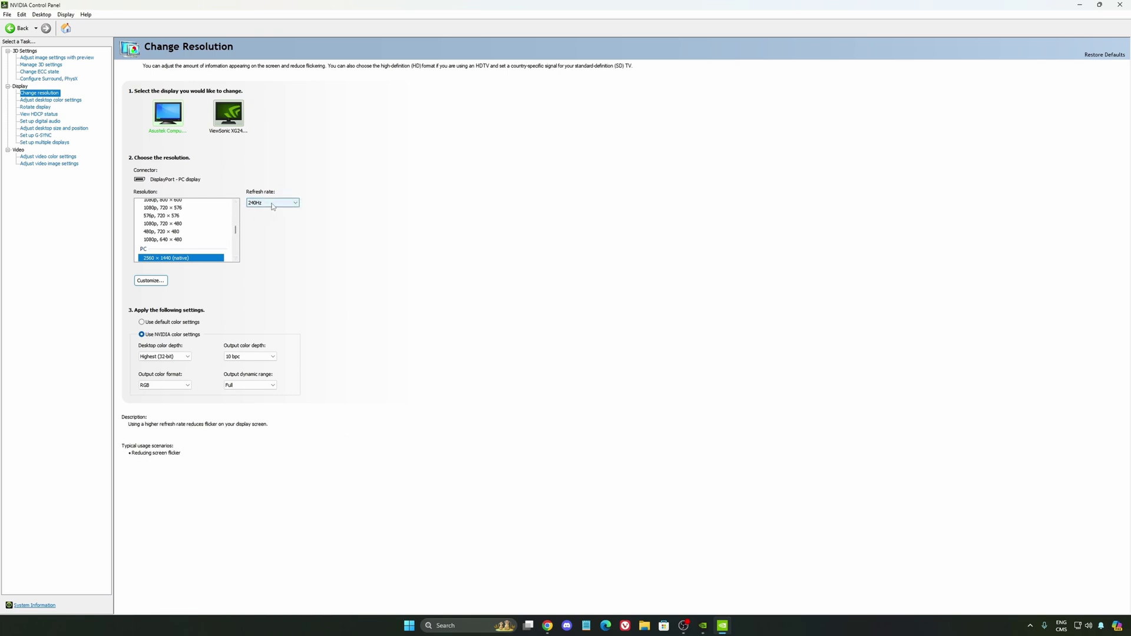
pyautogui.click(273, 204)
pyautogui.click(350, 210)
pyautogui.click(266, 205)
pyautogui.click(352, 183)
pyautogui.click(36, 135)
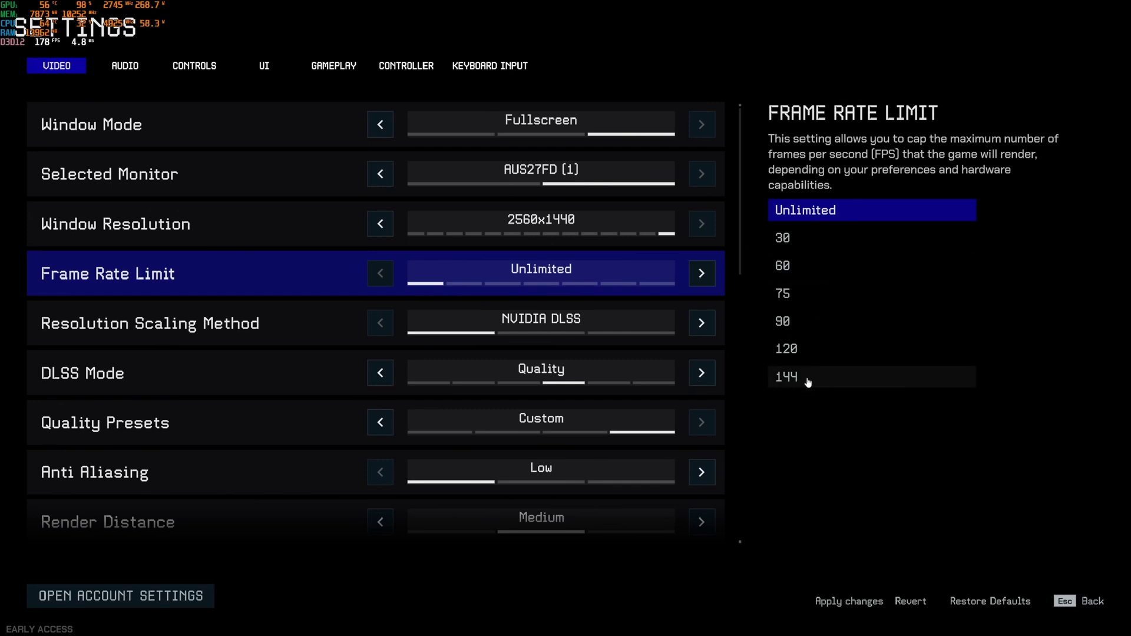
# Step: Scroll down the game's Video settings, showing Unlimited frame rate limit and DLSS Quality
pyautogui.scroll(-1, 548, 321)
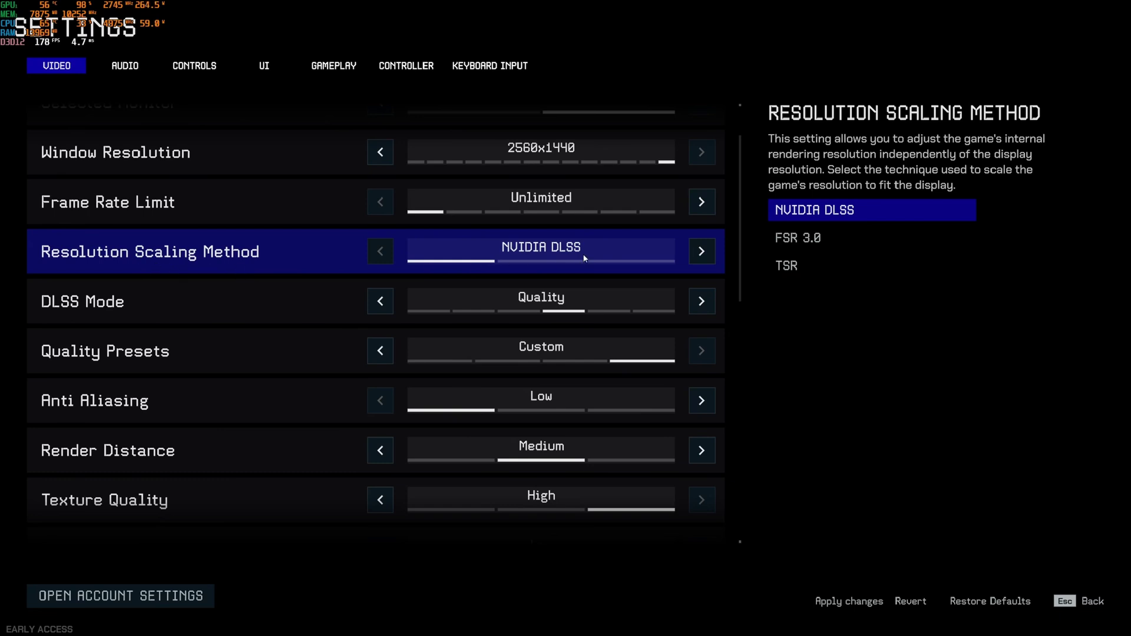
pyautogui.click(701, 251)
pyautogui.click(701, 251)
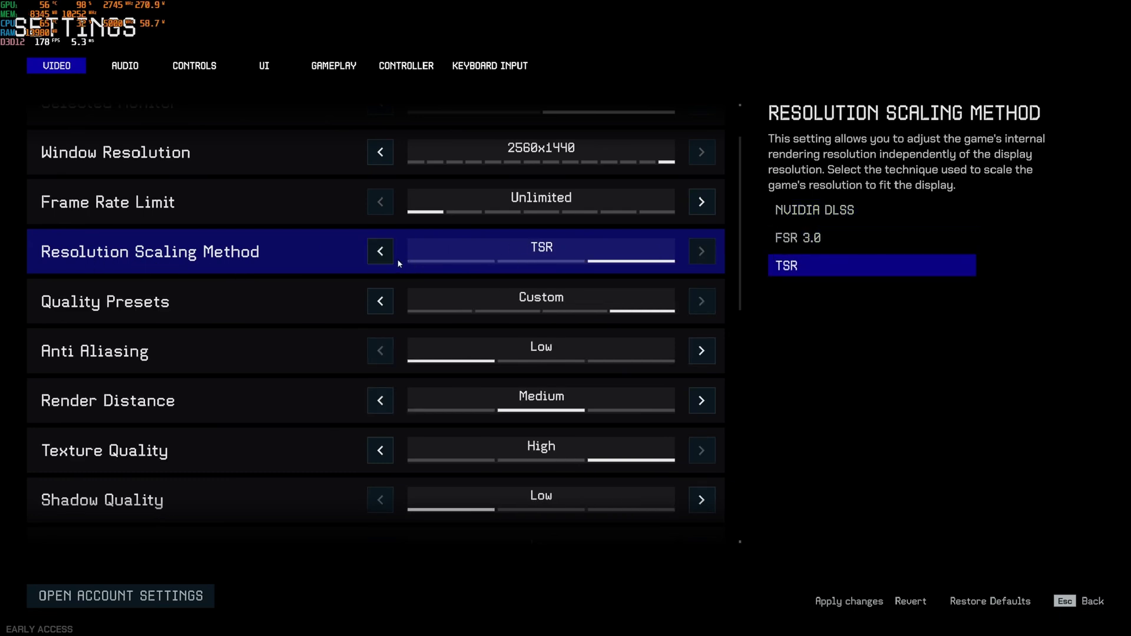
pyautogui.click(381, 252)
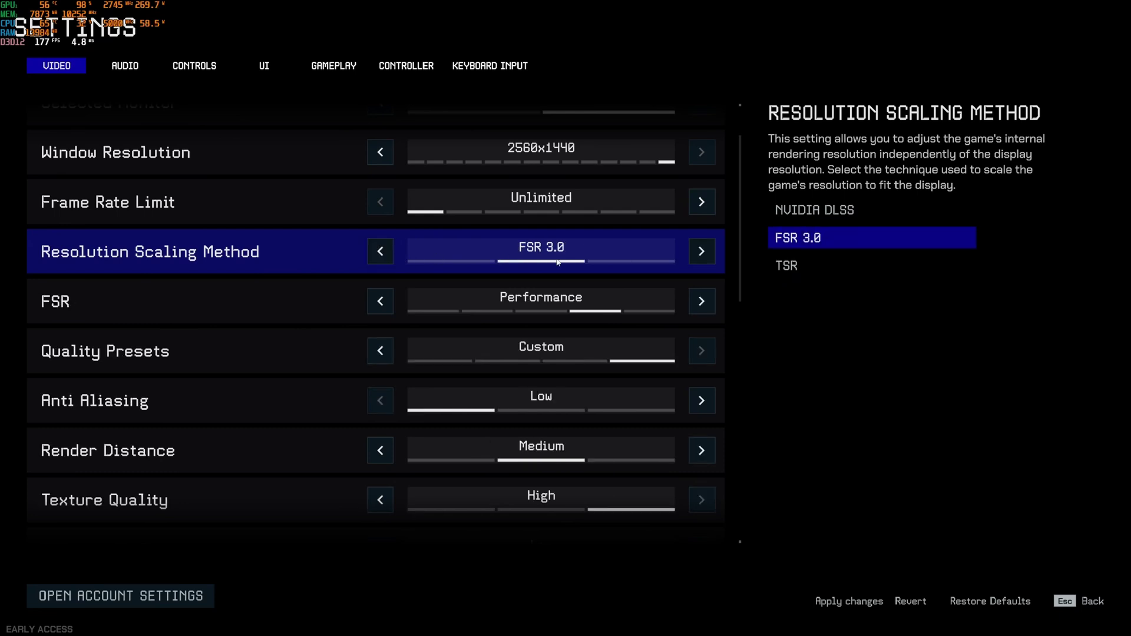
pyautogui.press('Left')
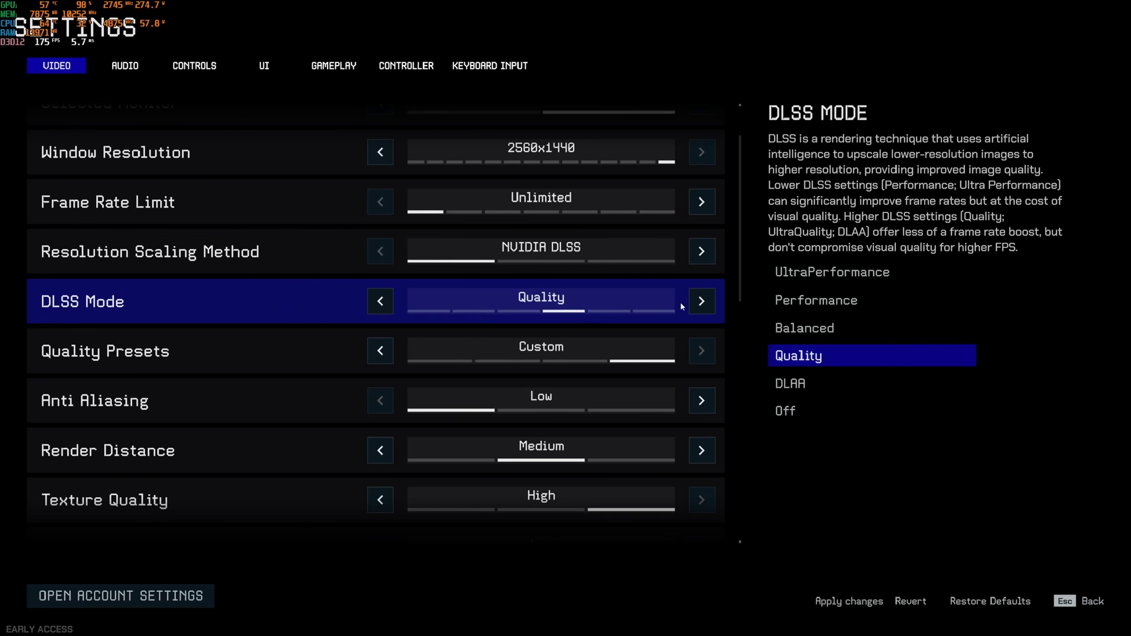
pyautogui.click(602, 298)
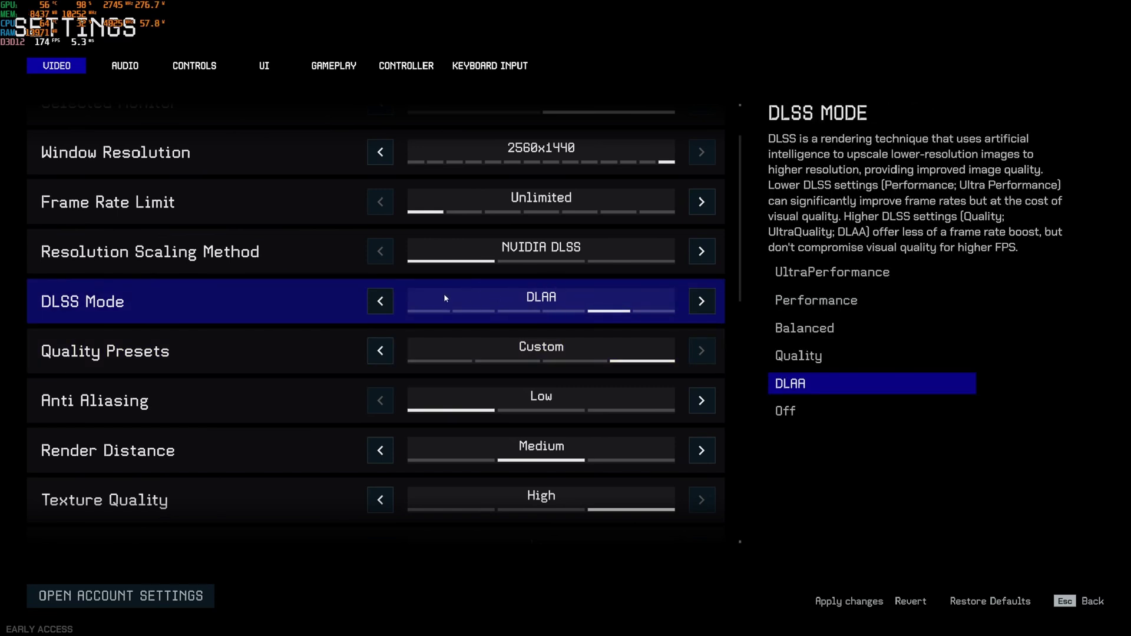
pyautogui.click(380, 301)
pyautogui.click(701, 251)
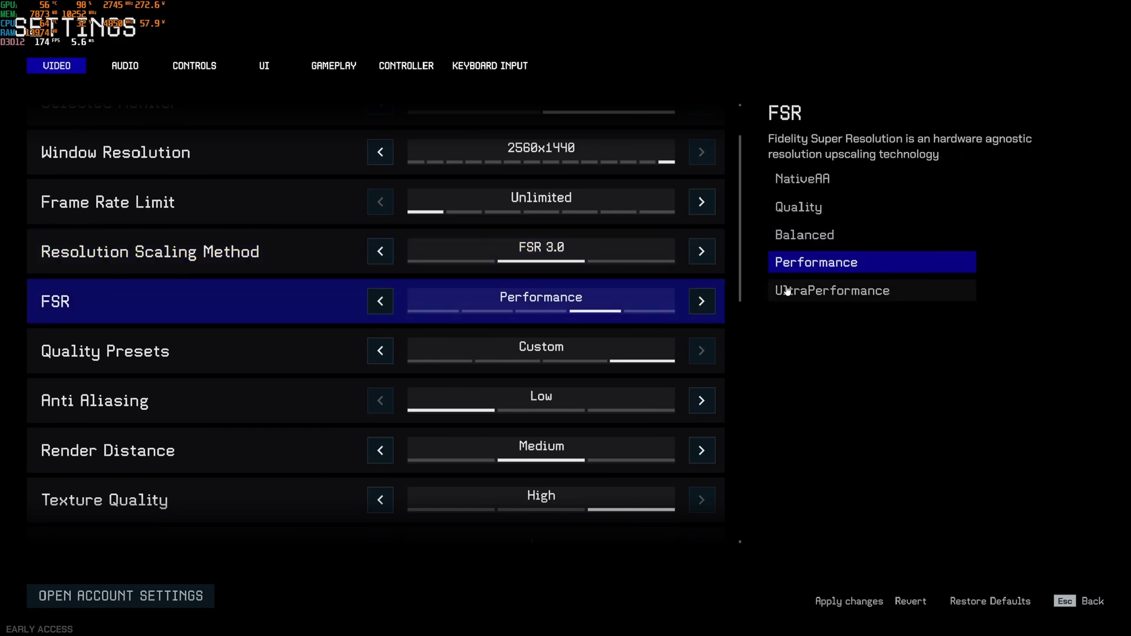
pyautogui.click(709, 306)
pyautogui.click(379, 308)
pyautogui.click(379, 308)
pyautogui.click(379, 308)
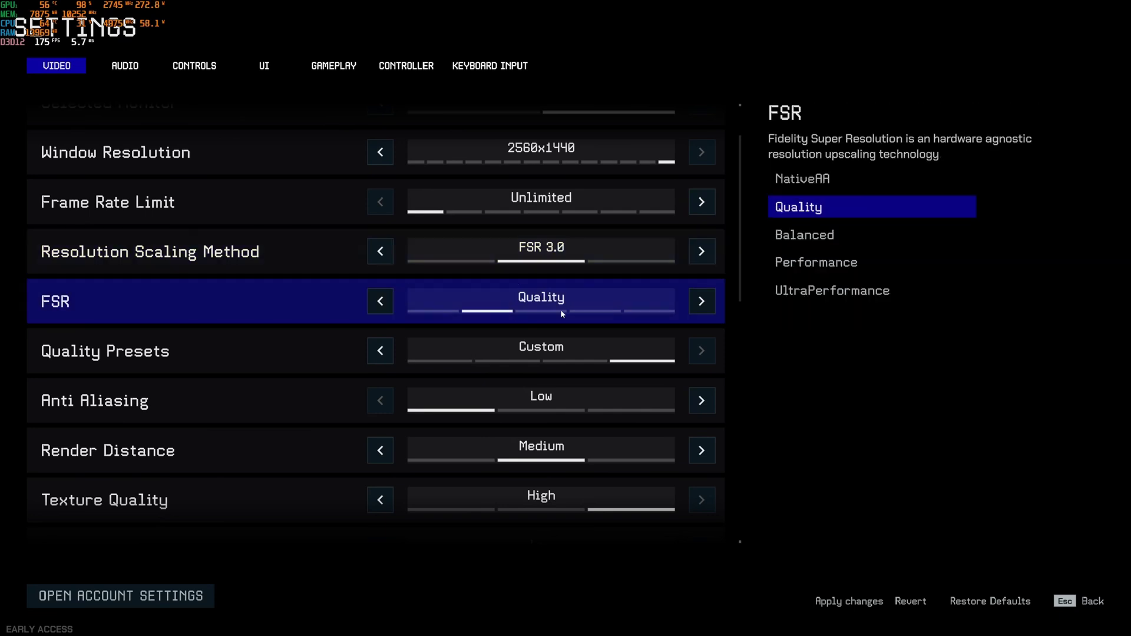
pyautogui.click(382, 307)
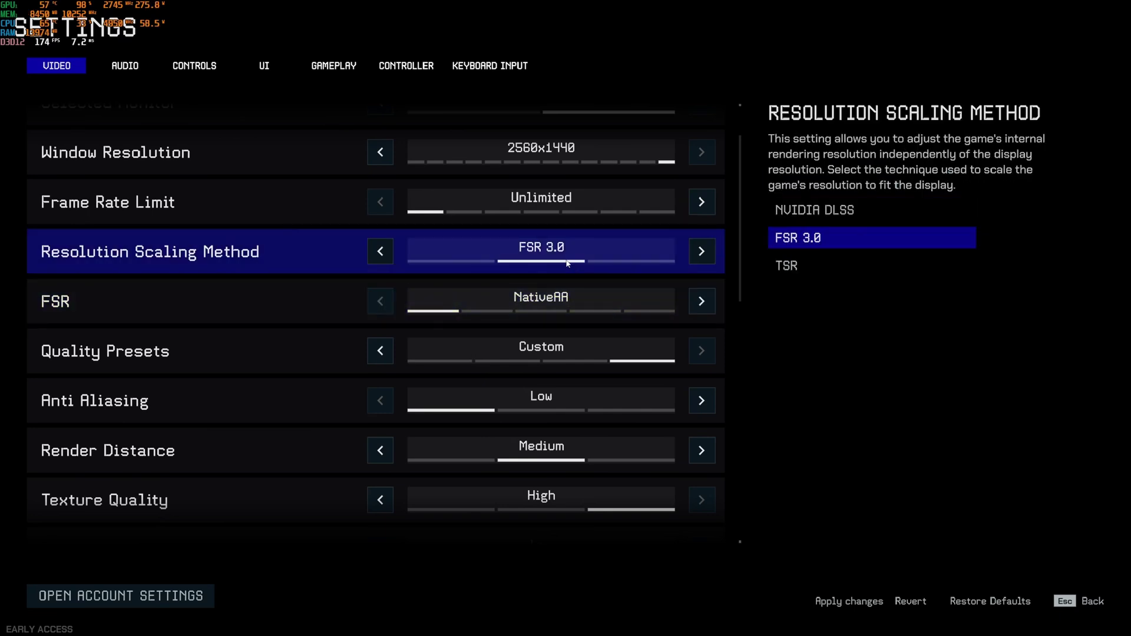
pyautogui.click(702, 251)
pyautogui.click(380, 251)
pyautogui.click(380, 251)
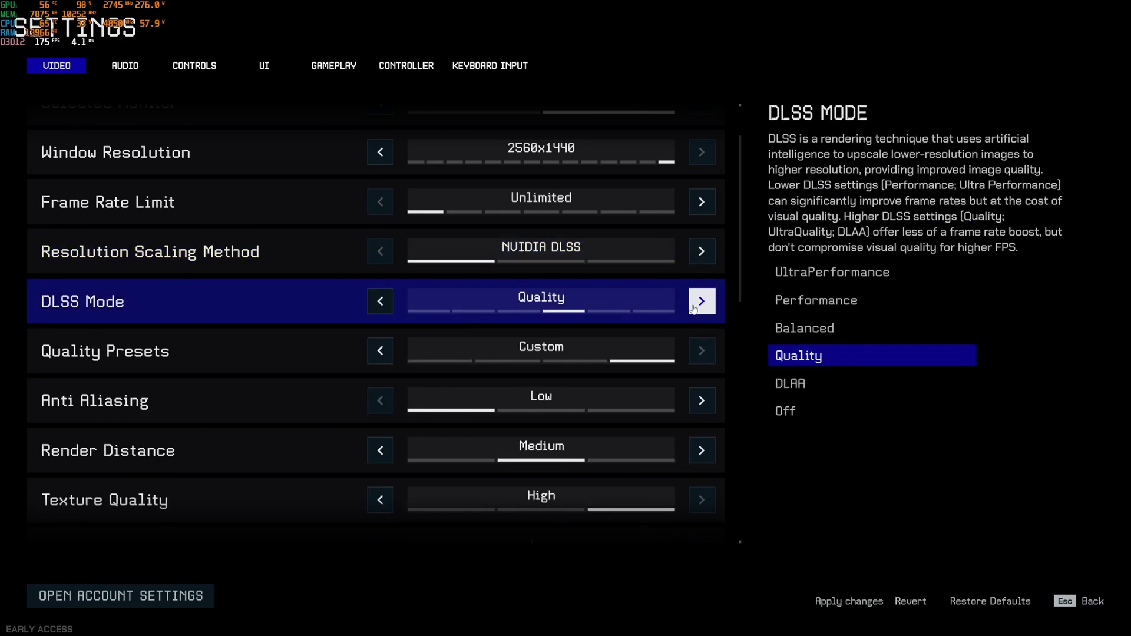
# Step: Scroll to Texture Quality and lower it from High through Medium to Low
pyautogui.scroll(-3, 549, 389)
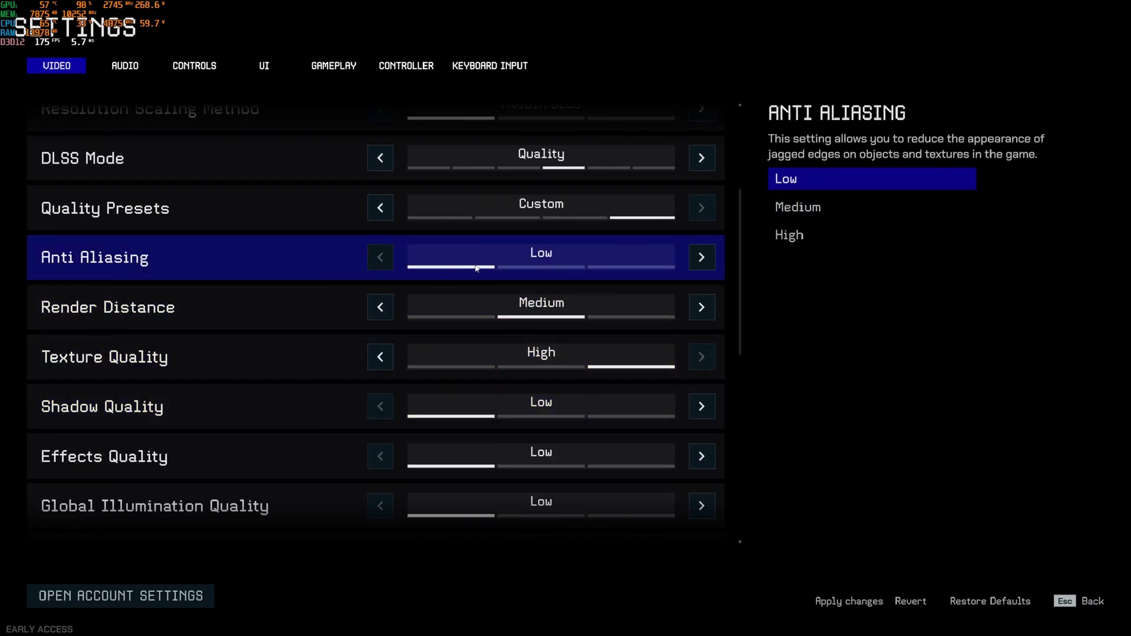
pyautogui.scroll(2, 483, 268)
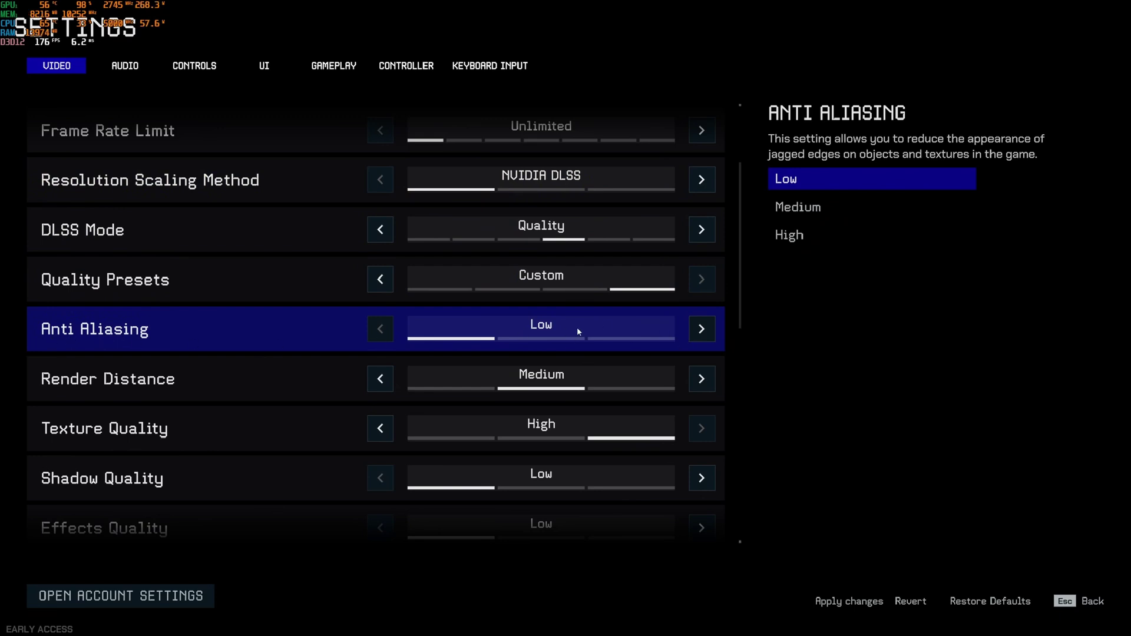
pyautogui.scroll(-2, 574, 331)
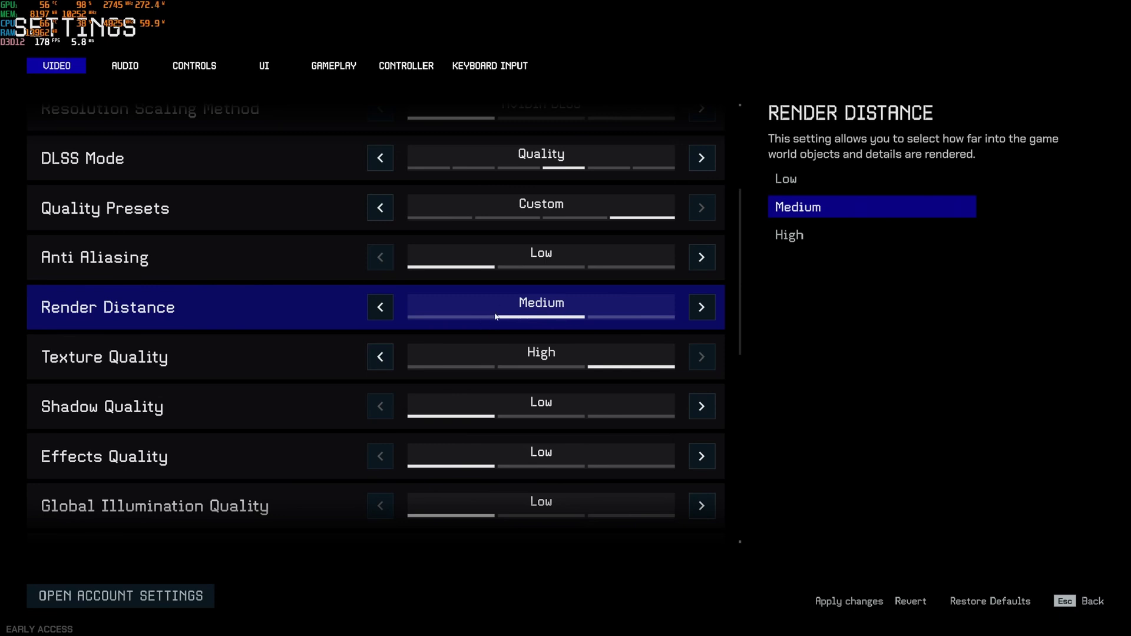
pyautogui.scroll(-1, 472, 307)
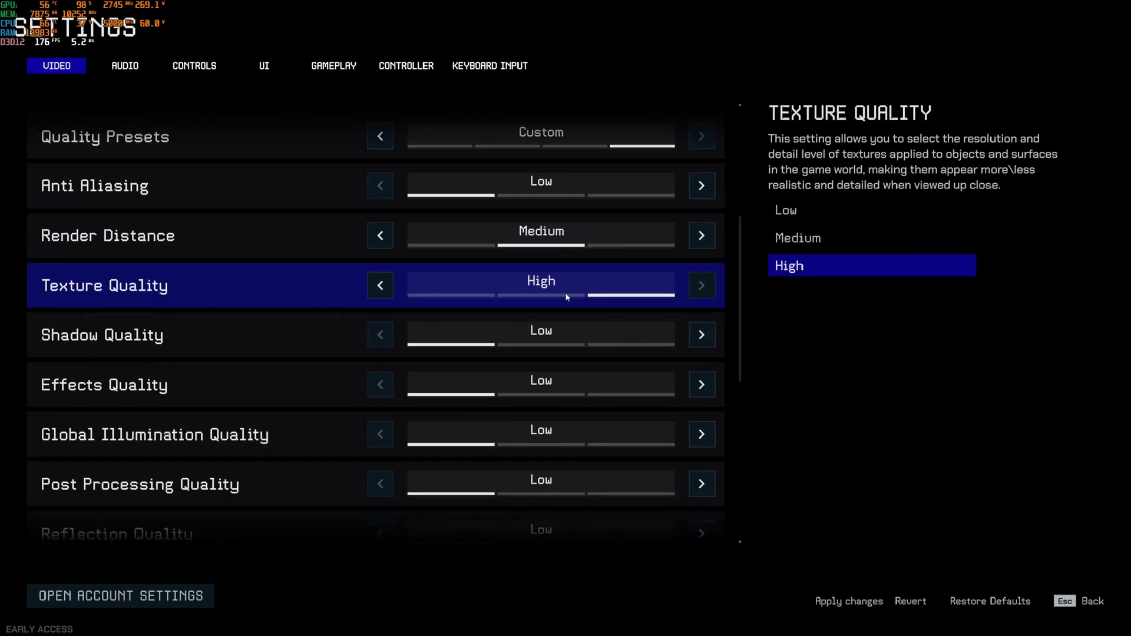
pyautogui.click(380, 289)
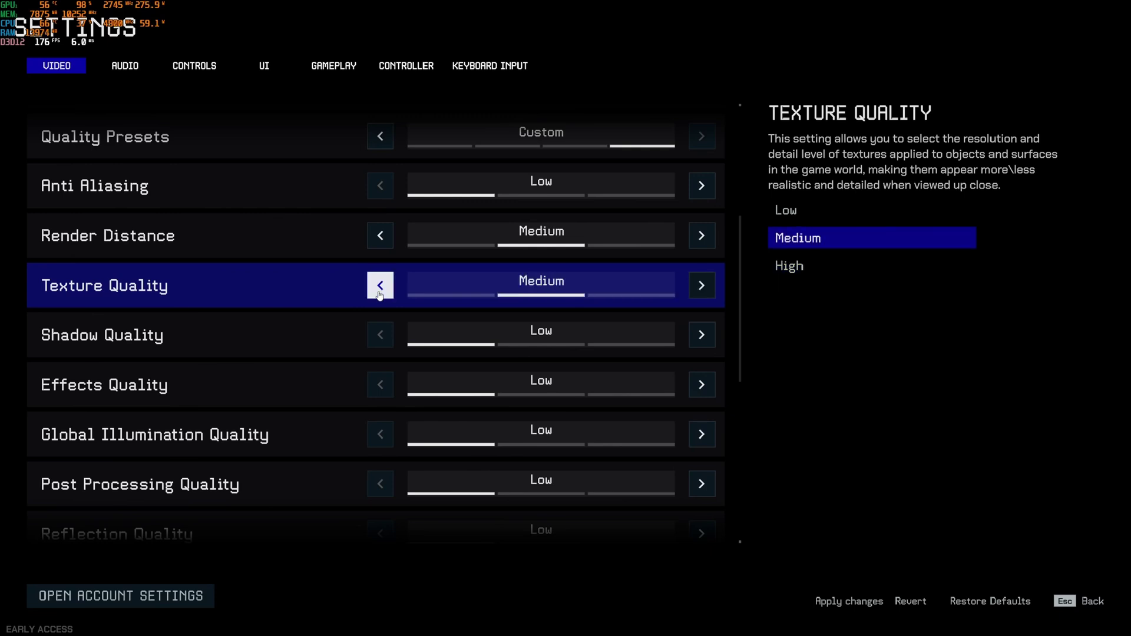
pyautogui.click(380, 289)
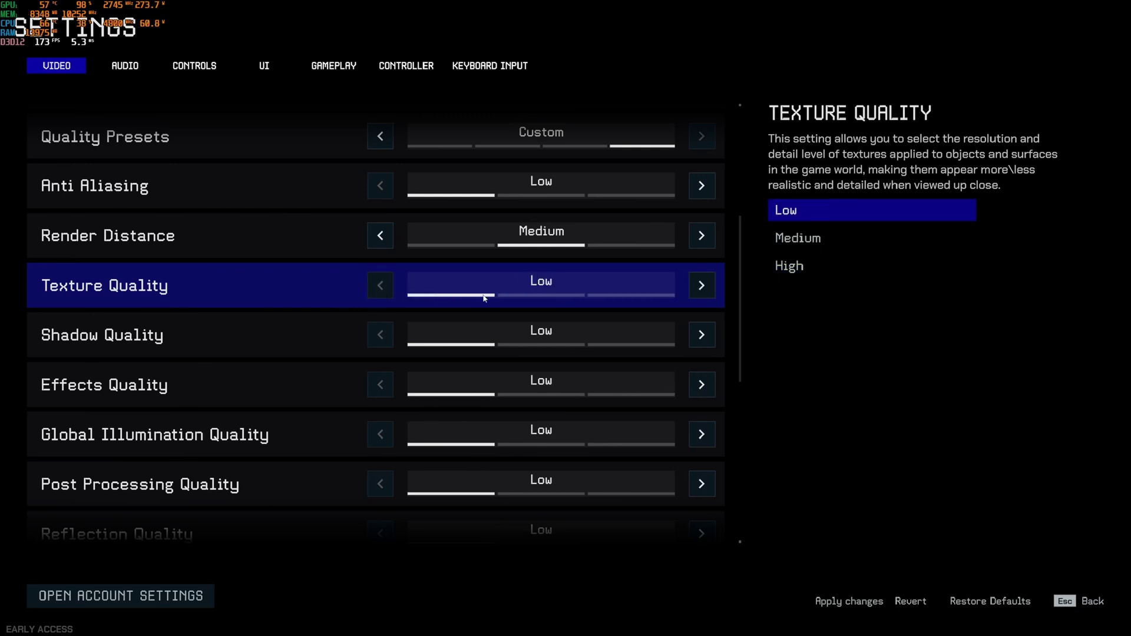
# Step: Raise Texture Quality back to High, then review the Low settings down to Foliage, Shading Medium and Motion Blur OFF
pyautogui.click(701, 289)
pyautogui.click(700, 288)
pyautogui.scroll(-1, 442, 299)
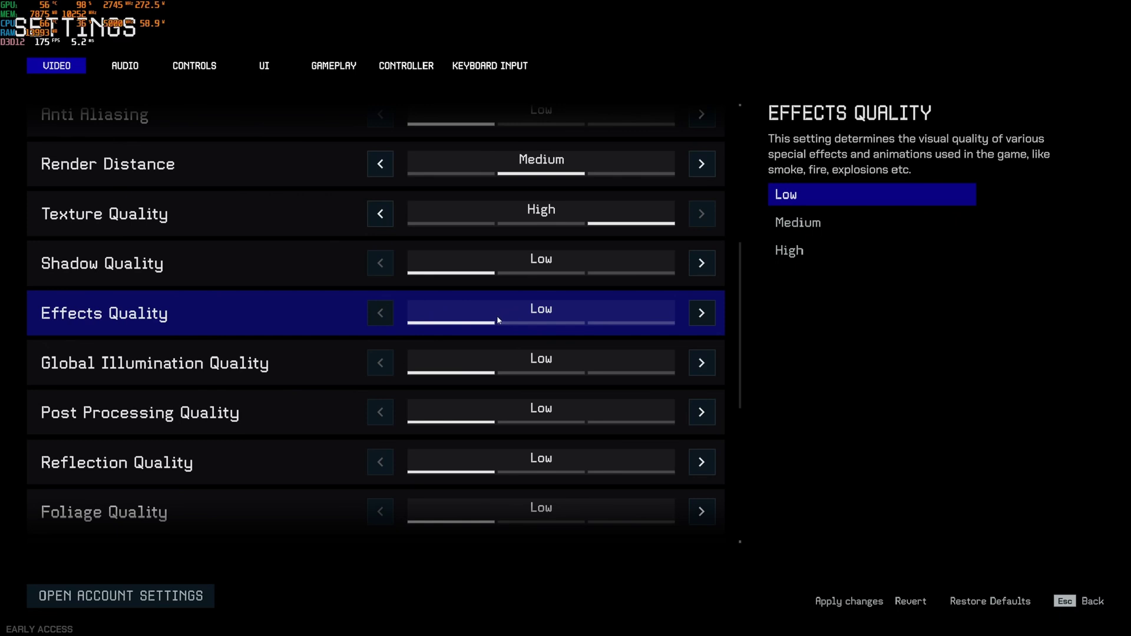
pyautogui.scroll(-1, 497, 316)
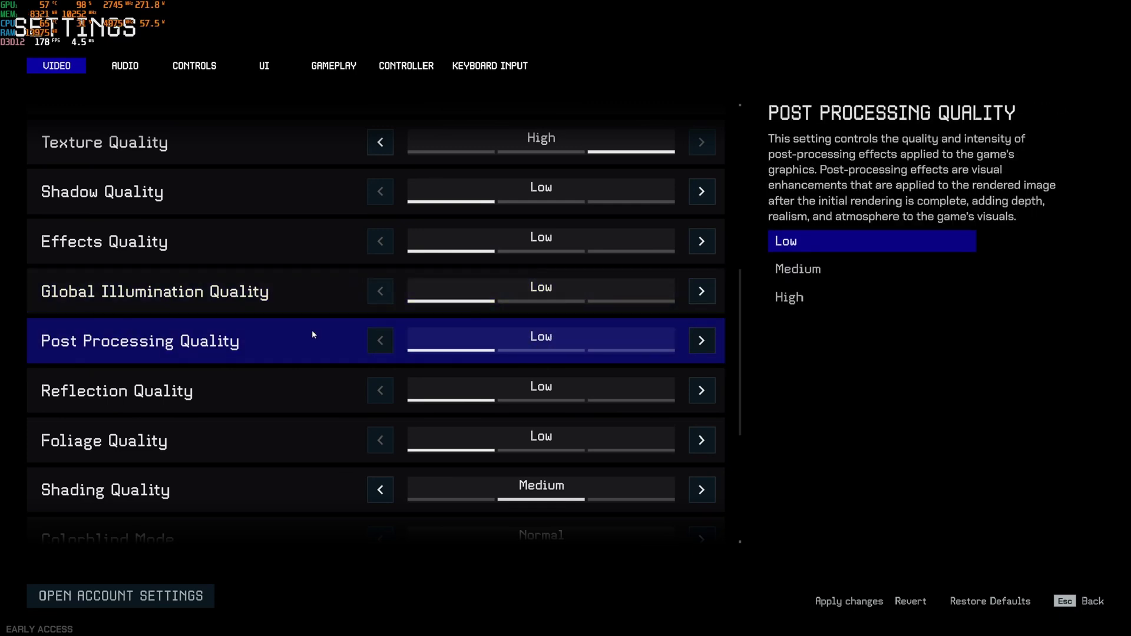
pyautogui.scroll(-1, 297, 332)
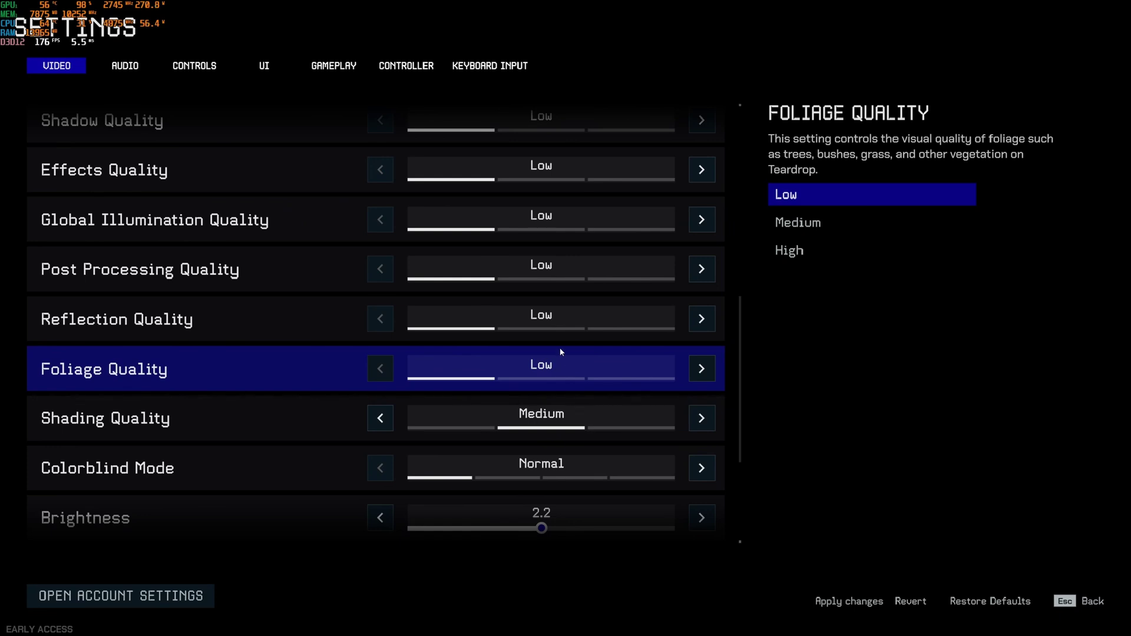
pyautogui.scroll(-1, 474, 345)
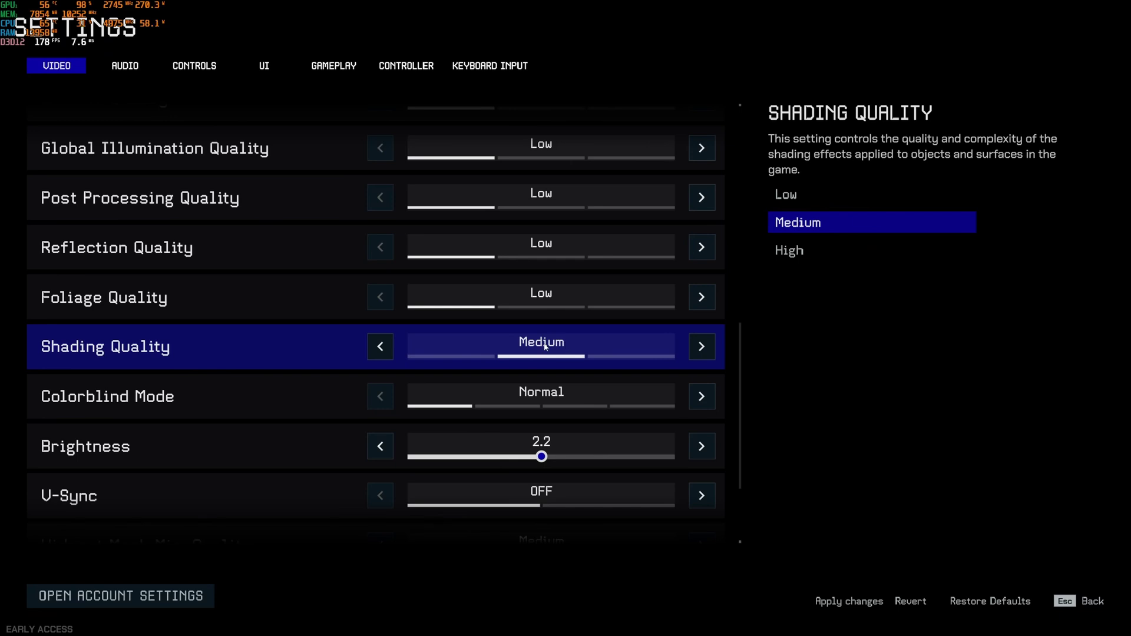
pyautogui.scroll(-3, 545, 346)
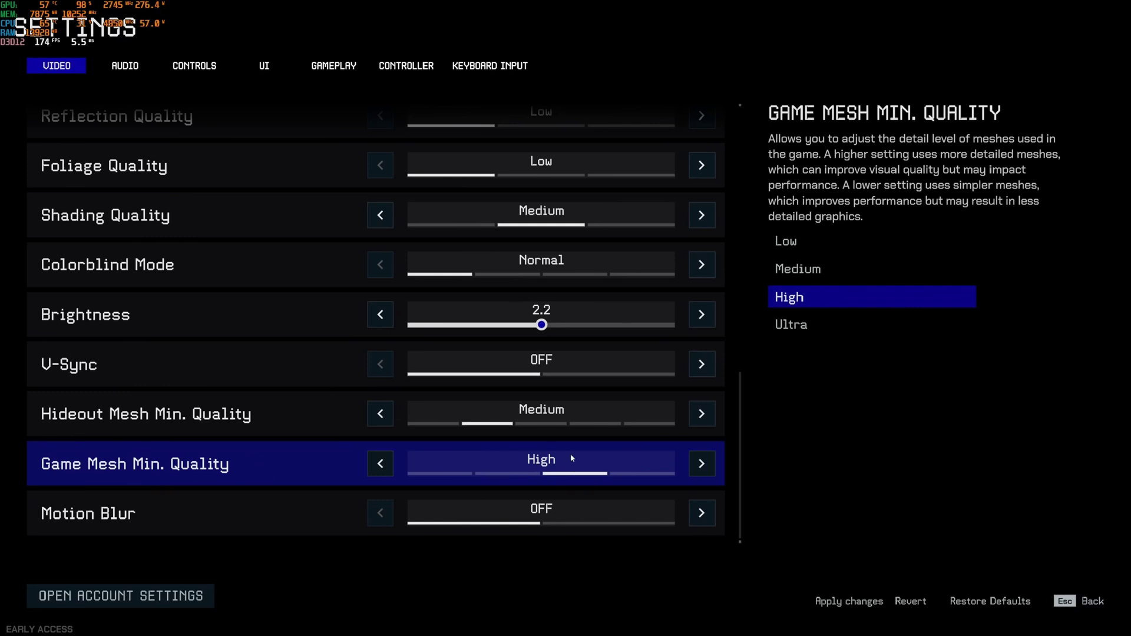
pyautogui.scroll(6, 548, 448)
pyautogui.scroll(-6, 538, 446)
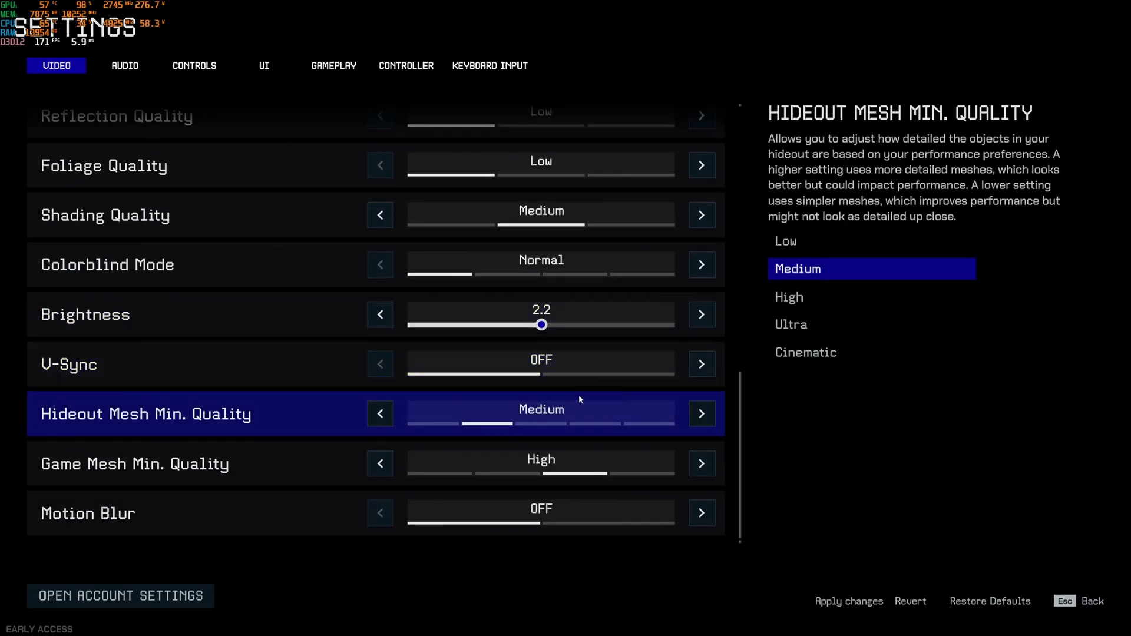